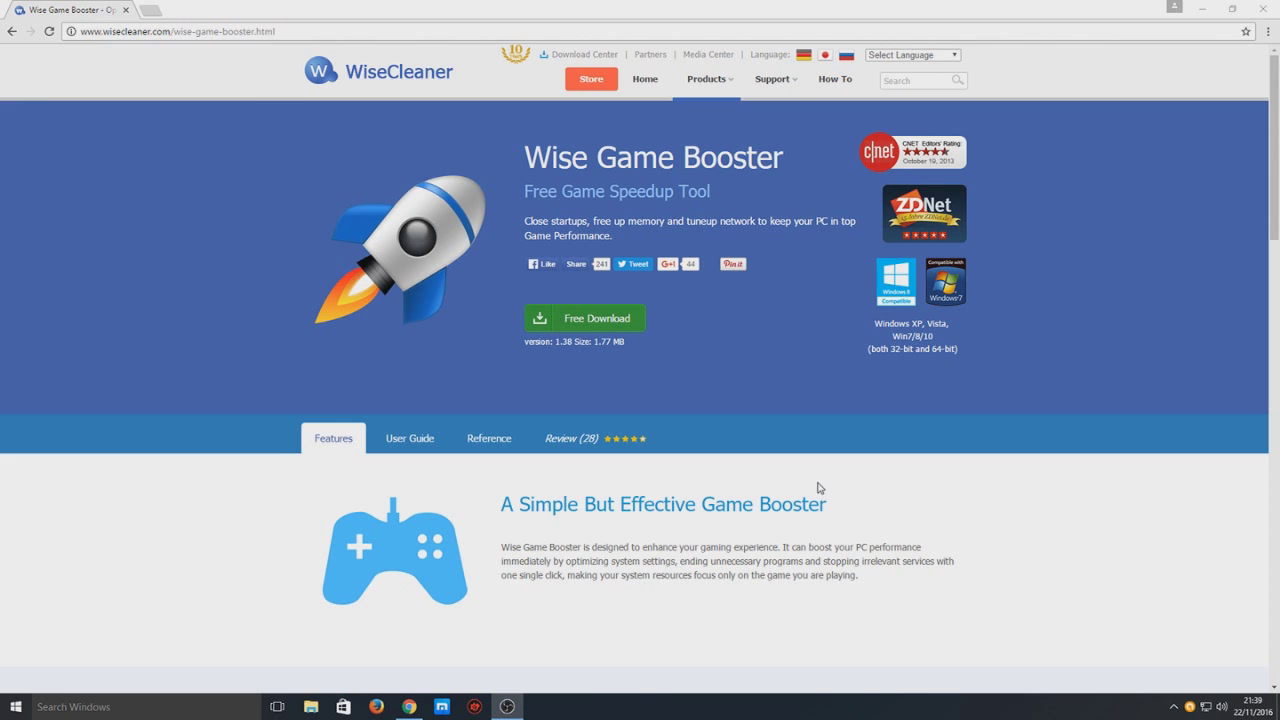
scroll(818, 470, down, 2)
scroll(678, 403, down, 3)
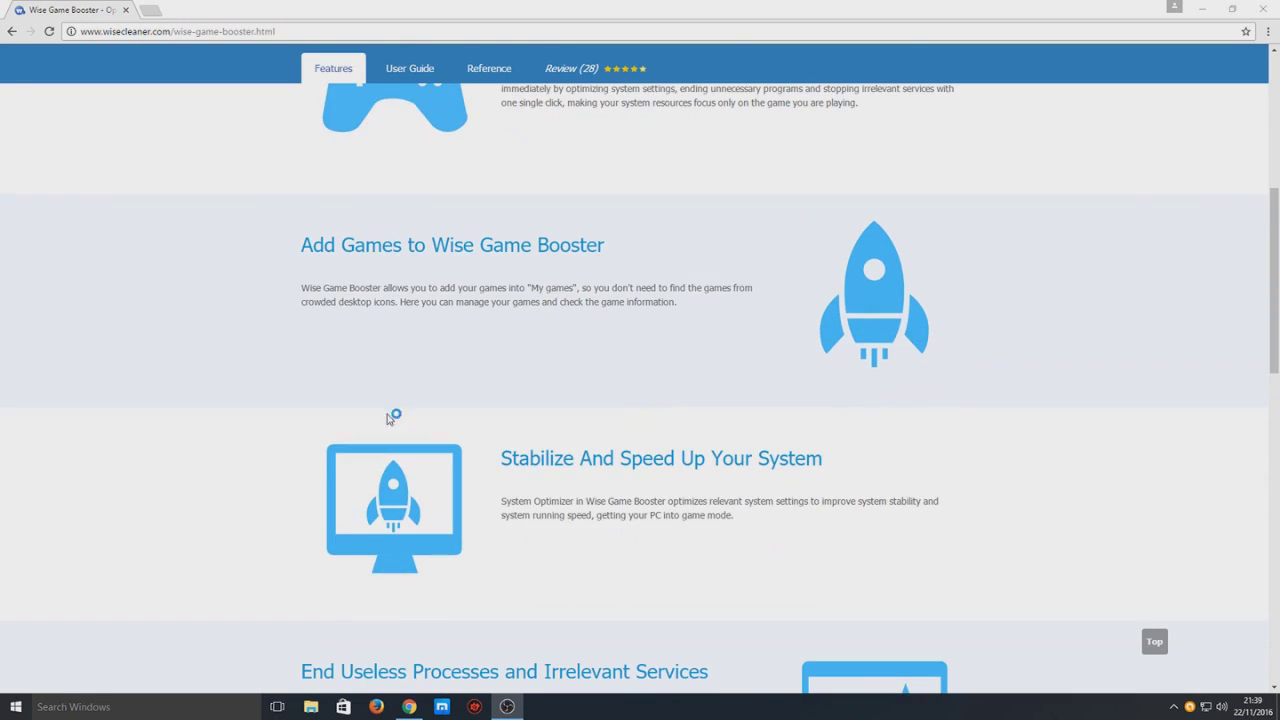
drag(537, 247, 676, 302)
click(666, 301)
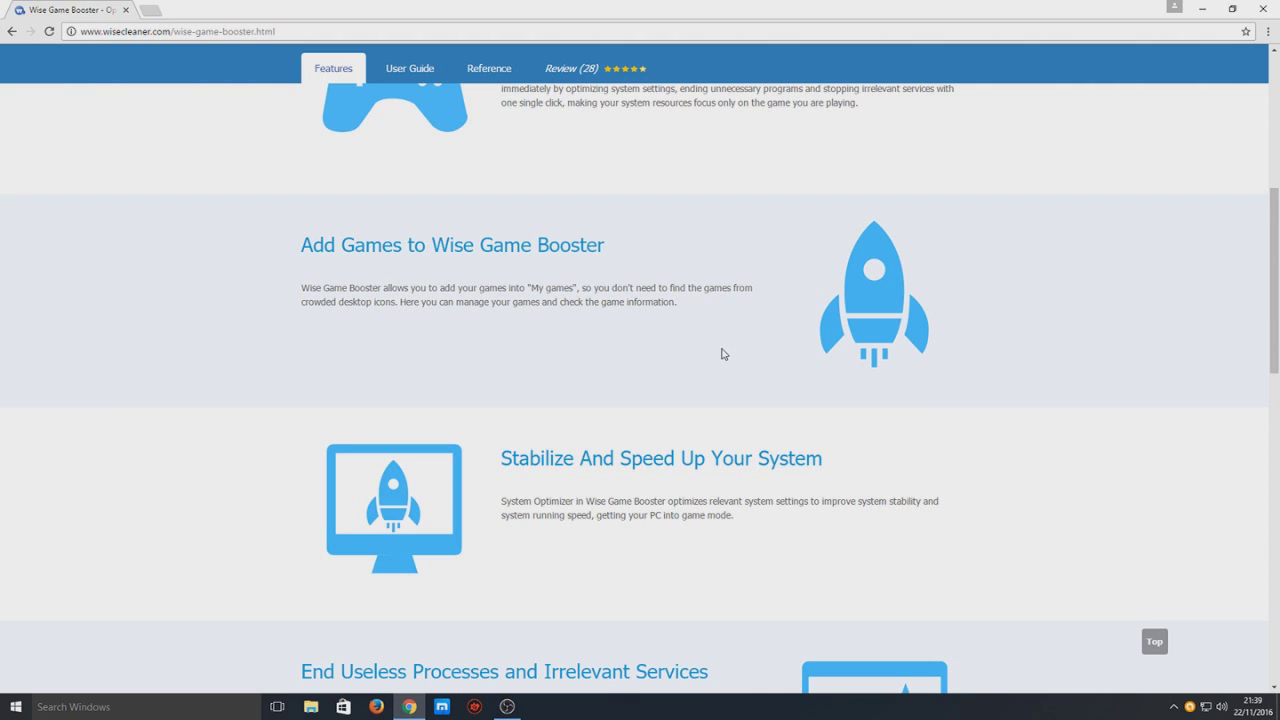
scroll(724, 353, down, 3)
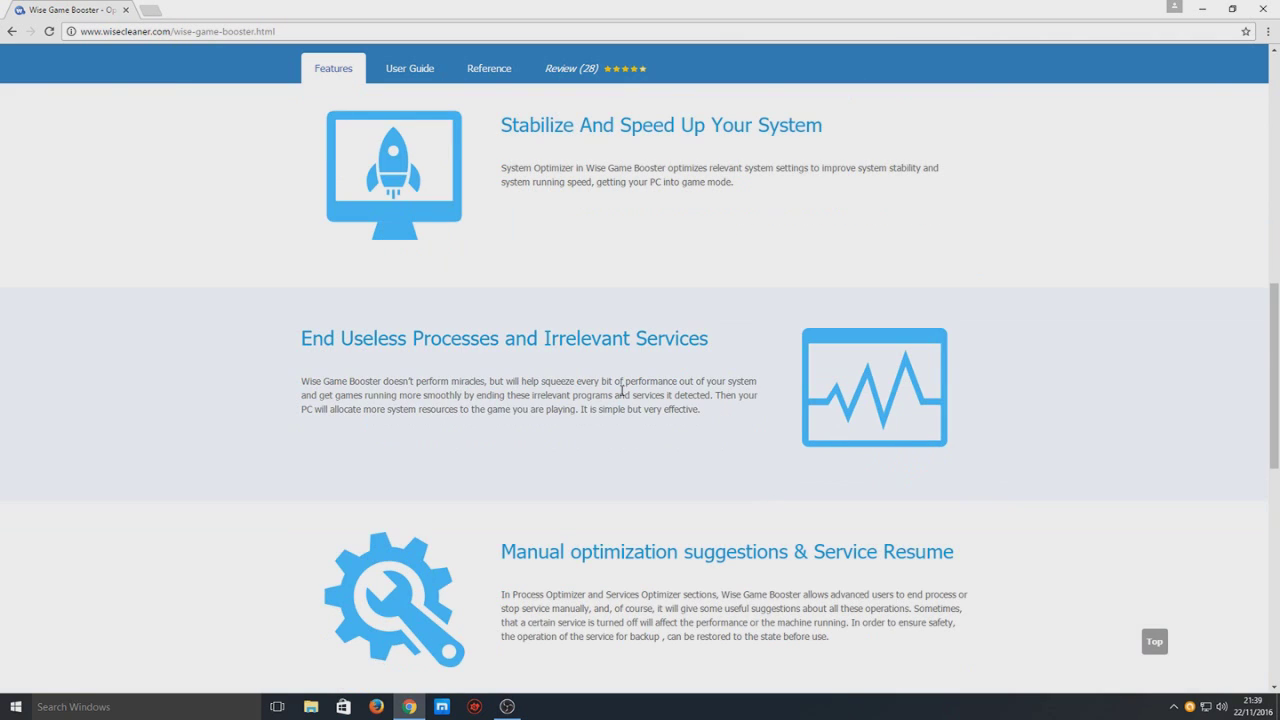
drag(323, 339, 500, 324)
click(534, 331)
click(1176, 708)
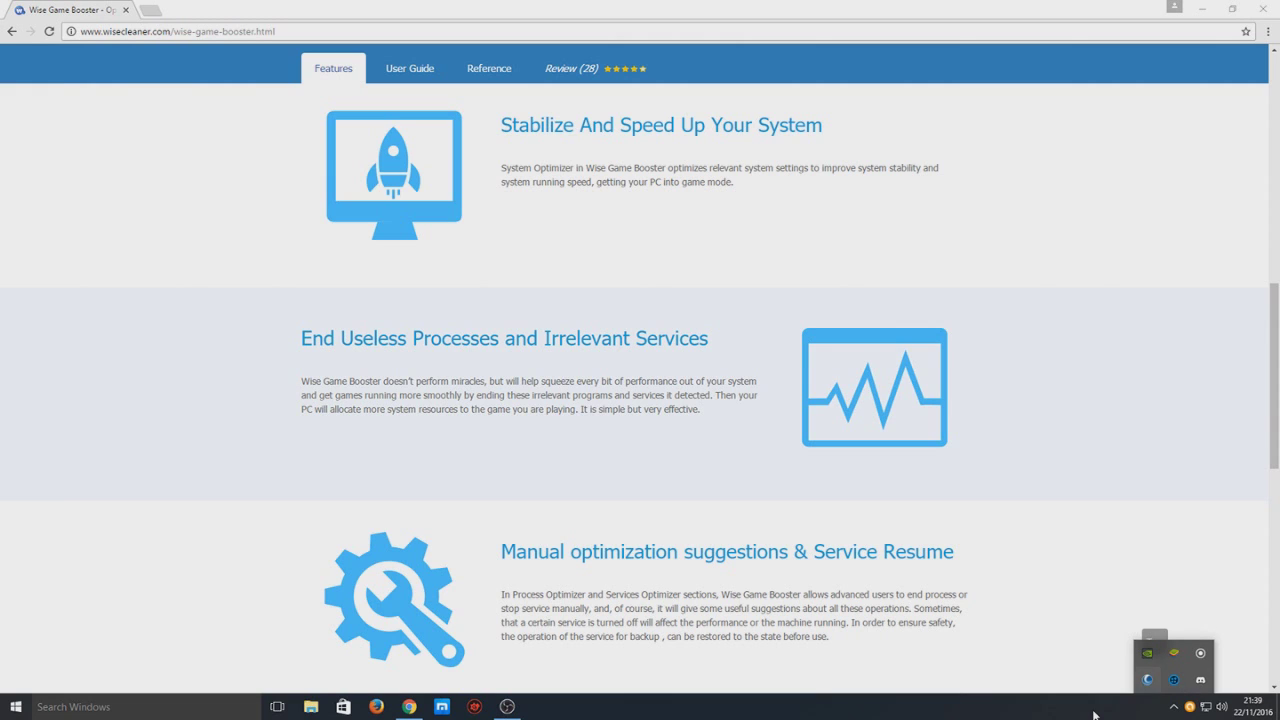
click(964, 652)
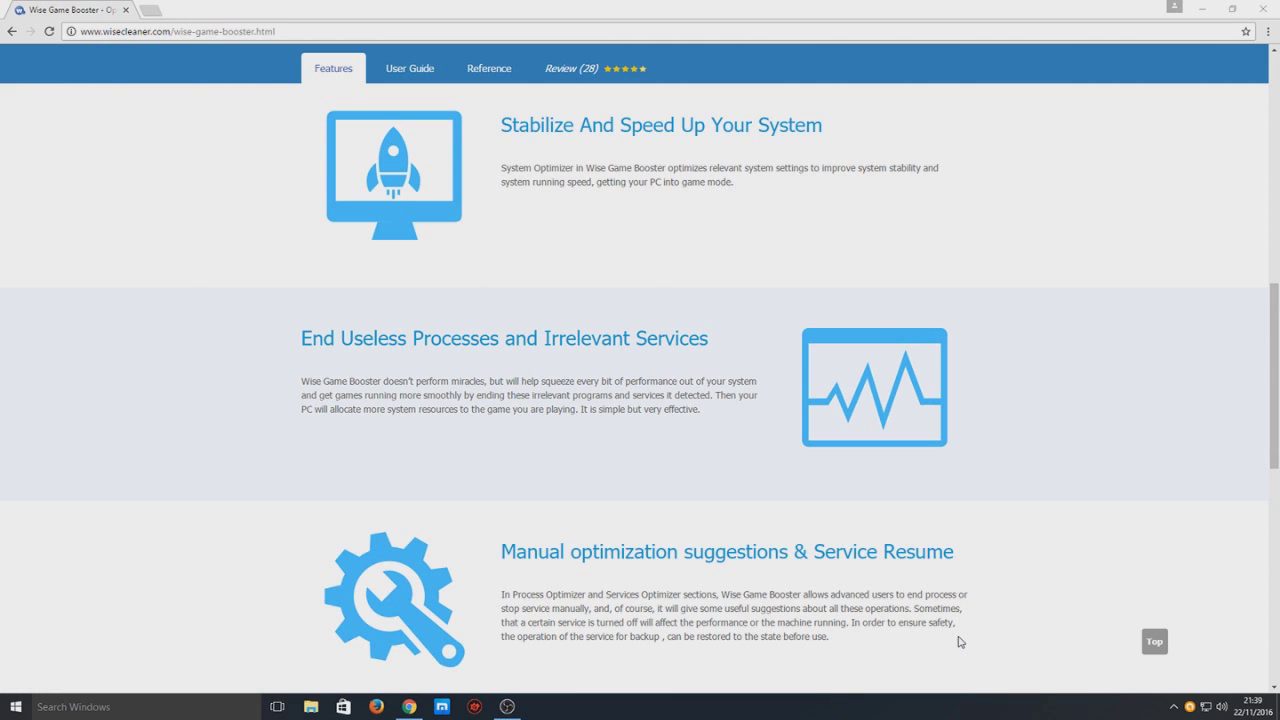
scroll(541, 577, down, 5)
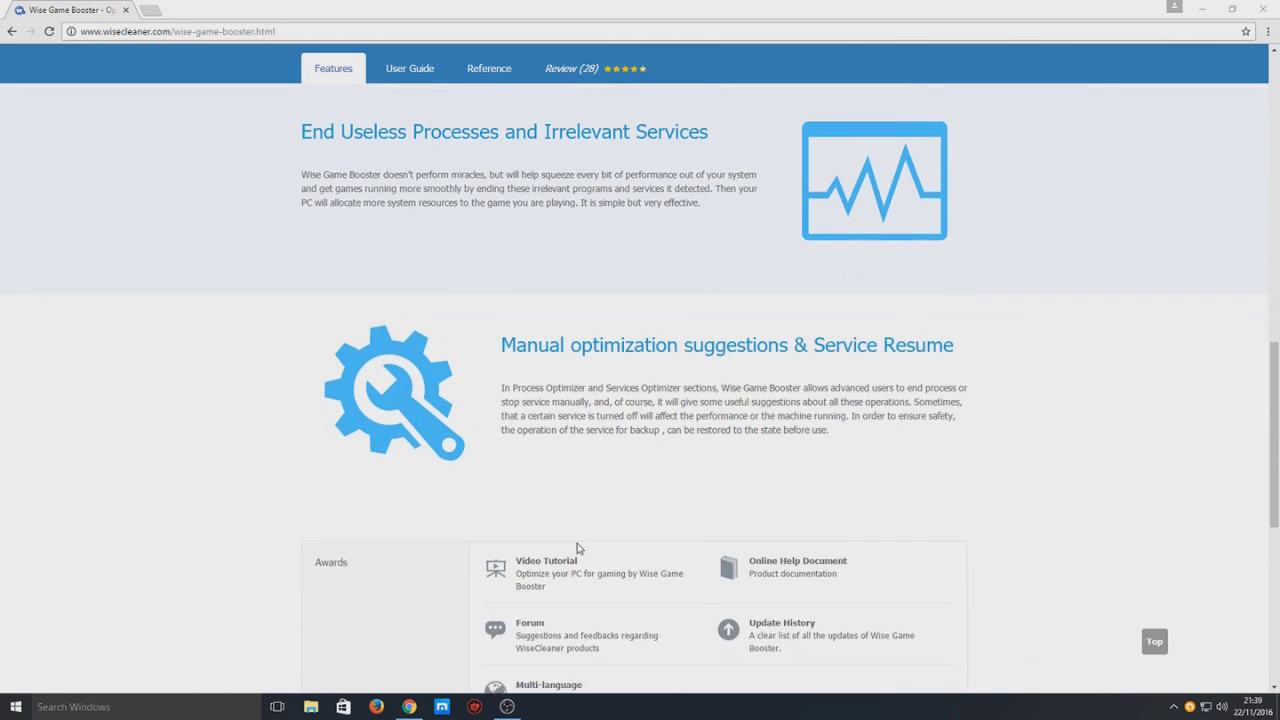
scroll(620, 485, up, 8)
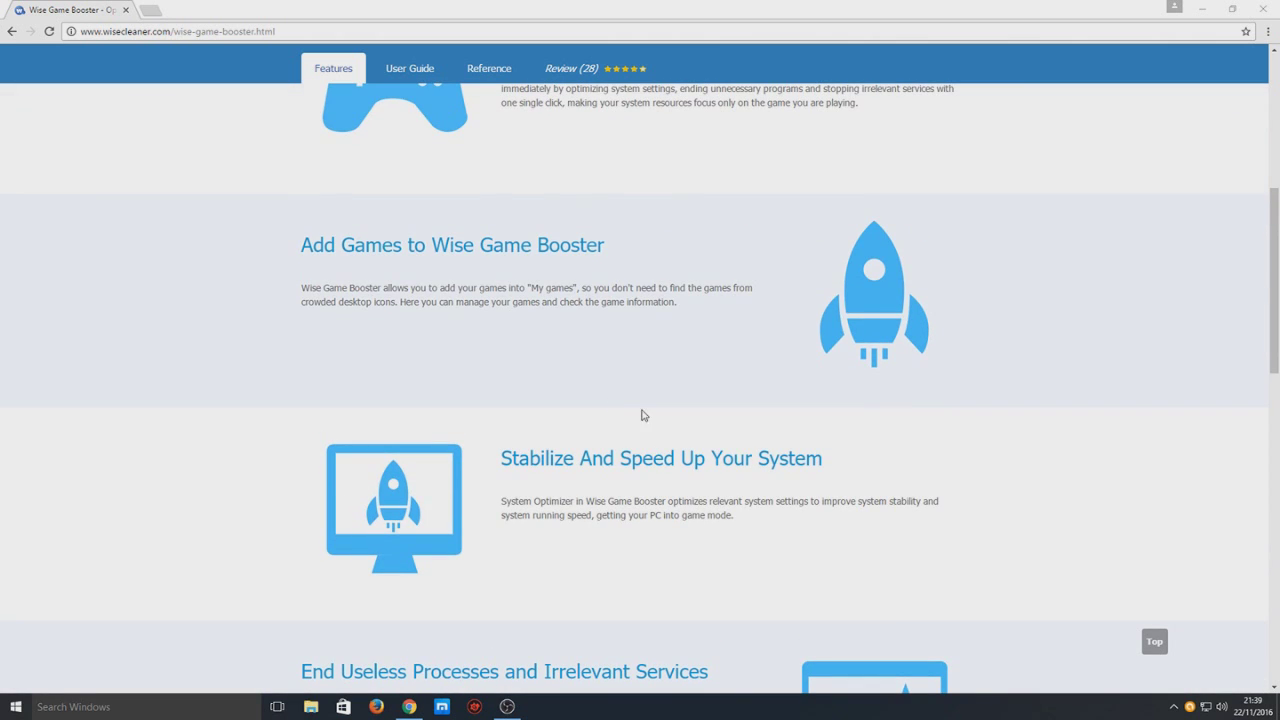
scroll(642, 412, up, 3)
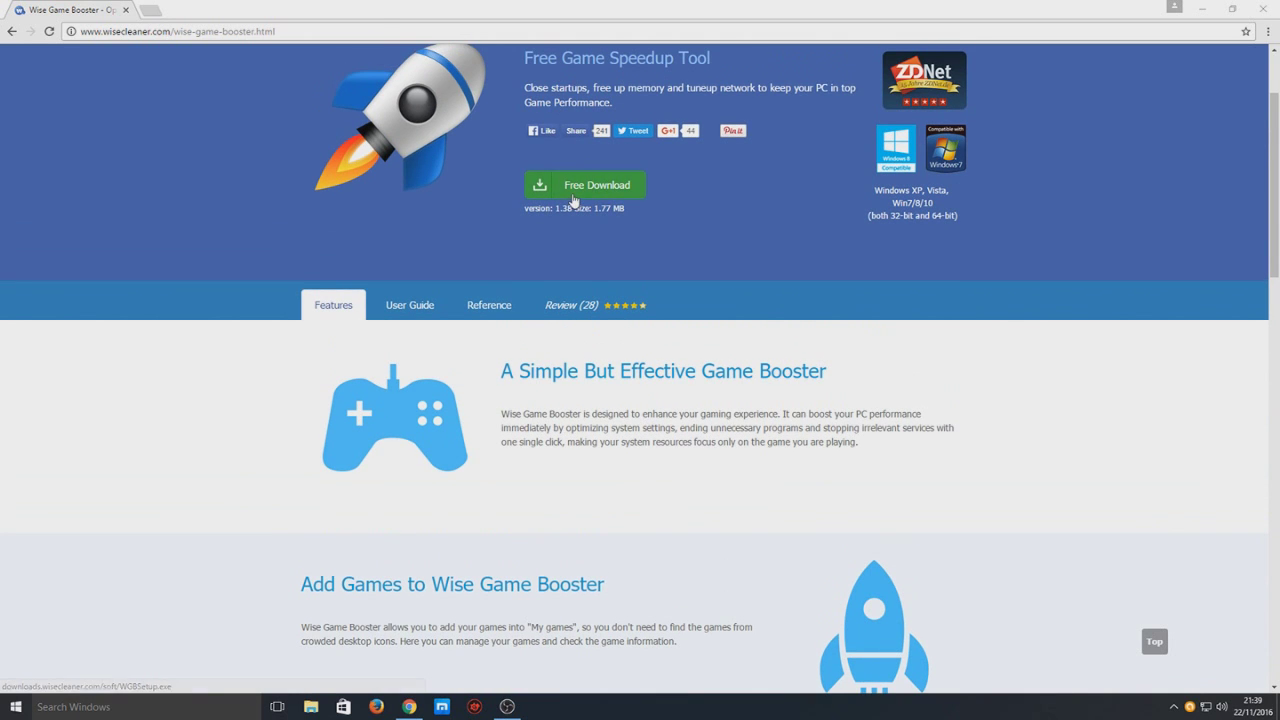
scroll(540, 349, up, 1)
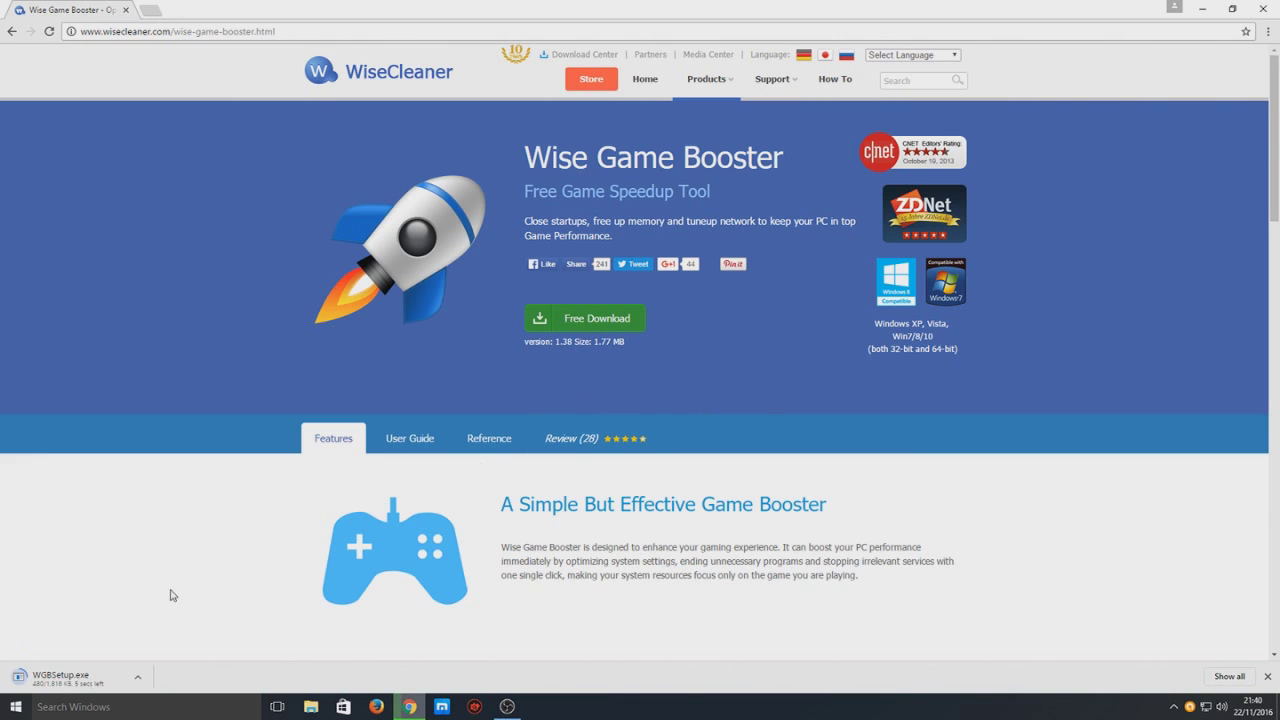
Run the downloaded WGBSetup.exe installer and accept the licence agreement
click(71, 688)
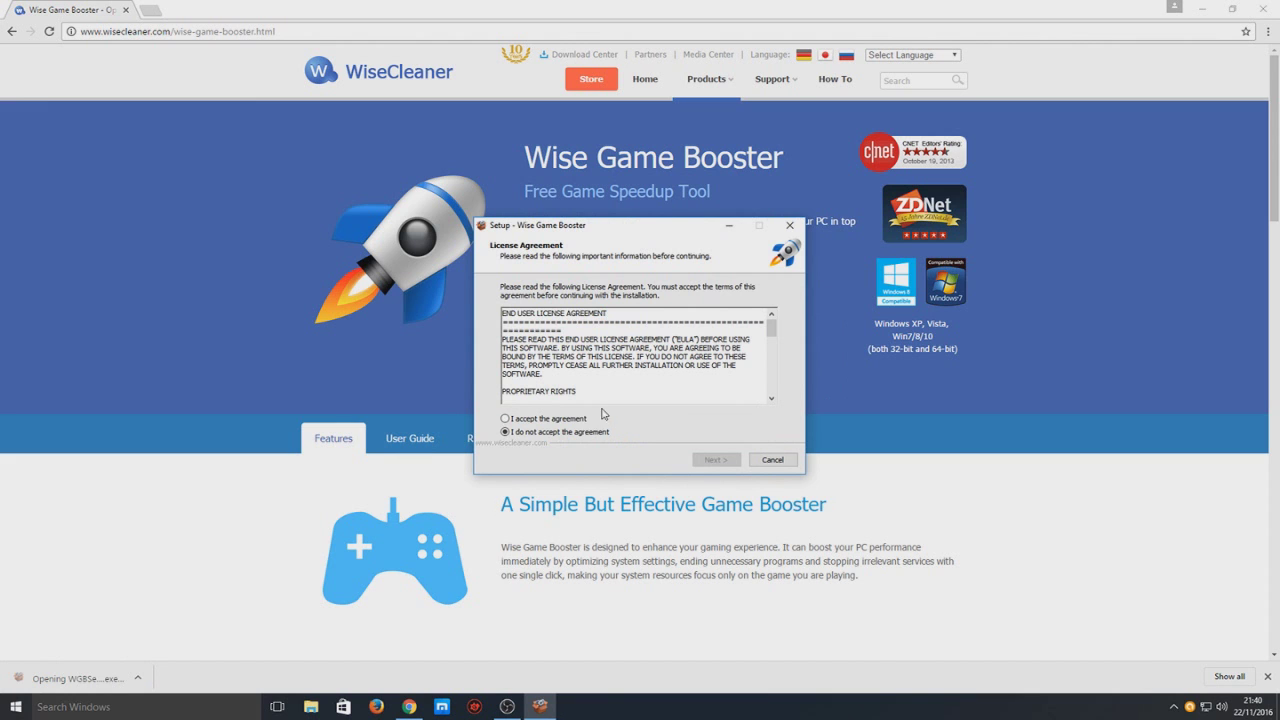
click(616, 422)
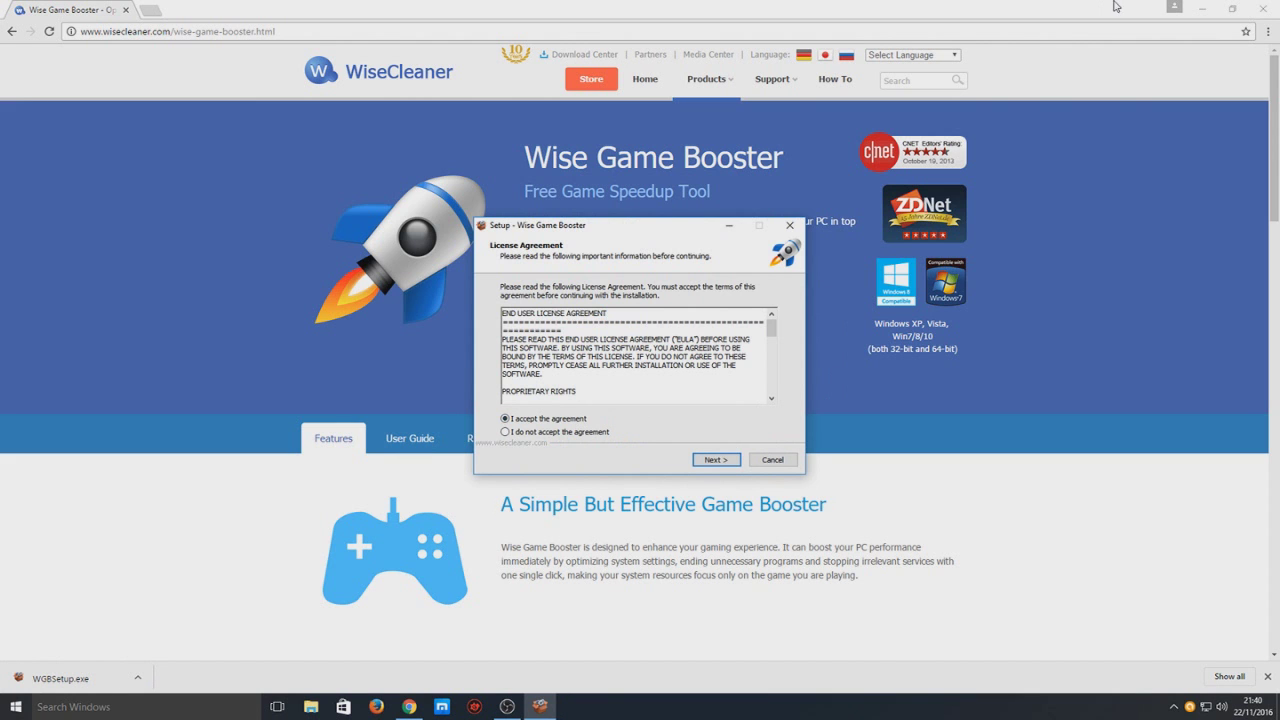
click(1203, 8)
drag(716, 222, 682, 193)
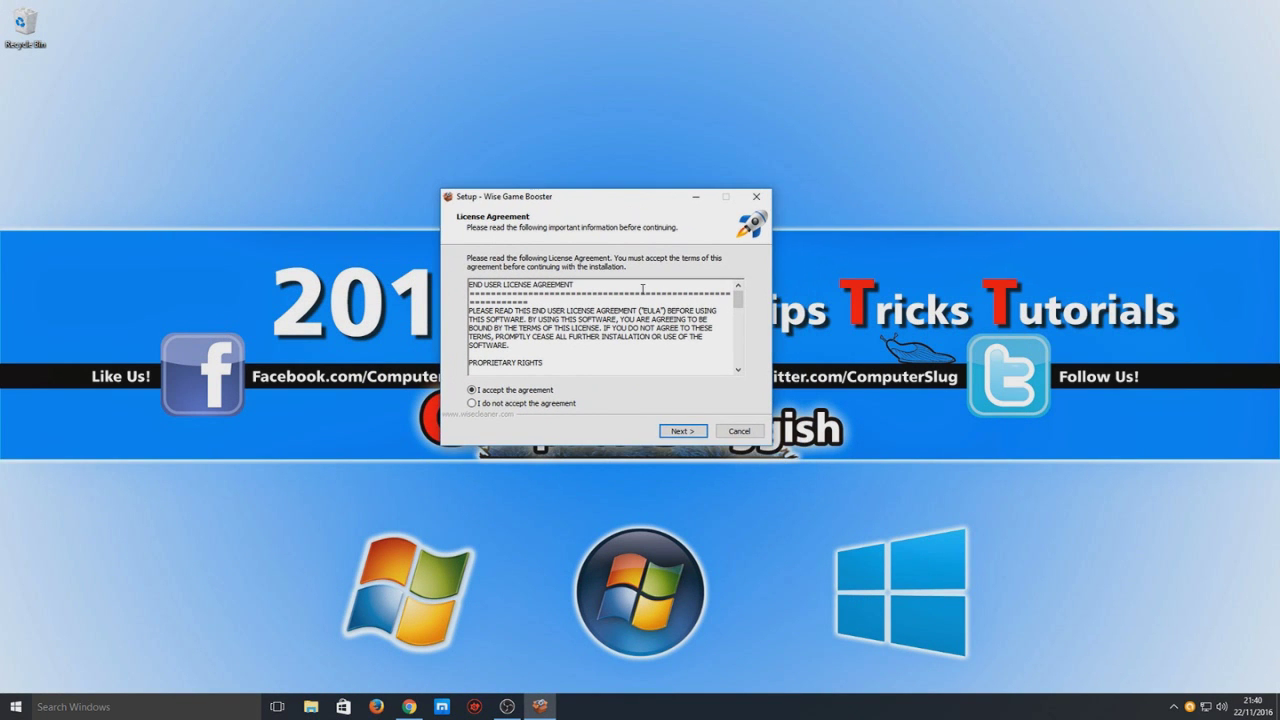
Install Wise Game Booster to the default folder, skip the release log and launch it
click(680, 432)
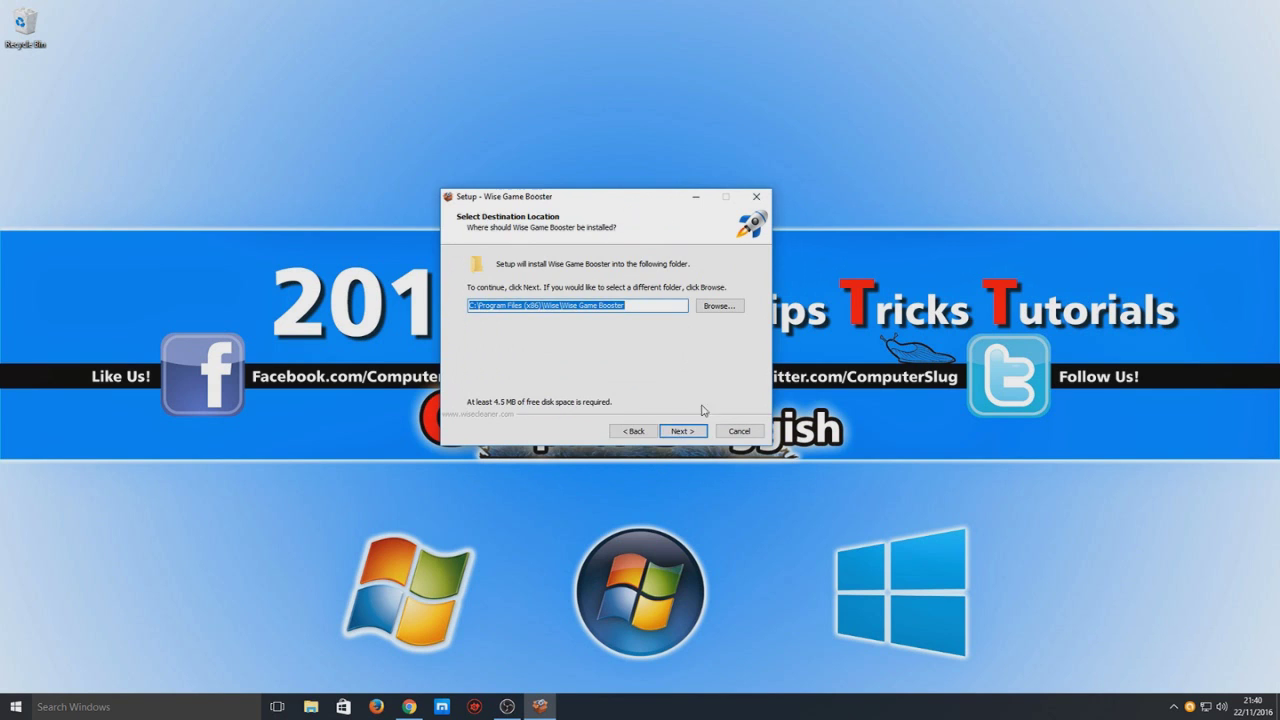
click(684, 429)
click(684, 429)
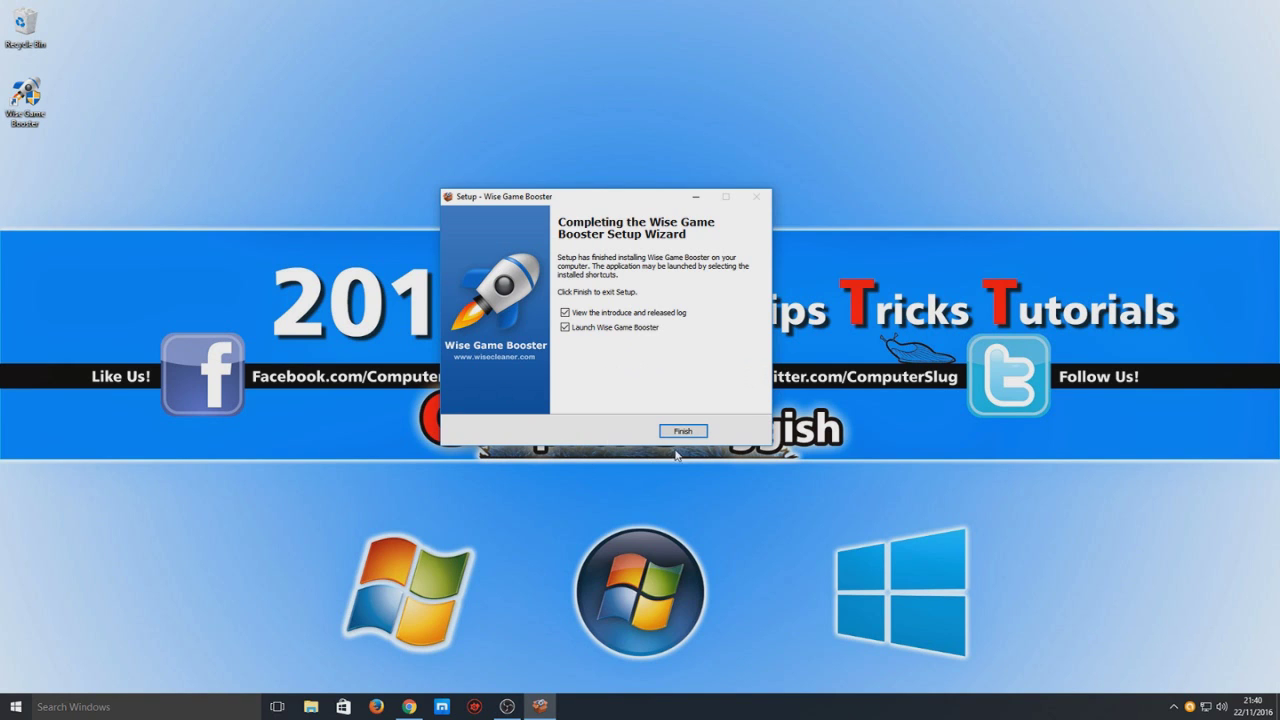
click(640, 314)
click(683, 431)
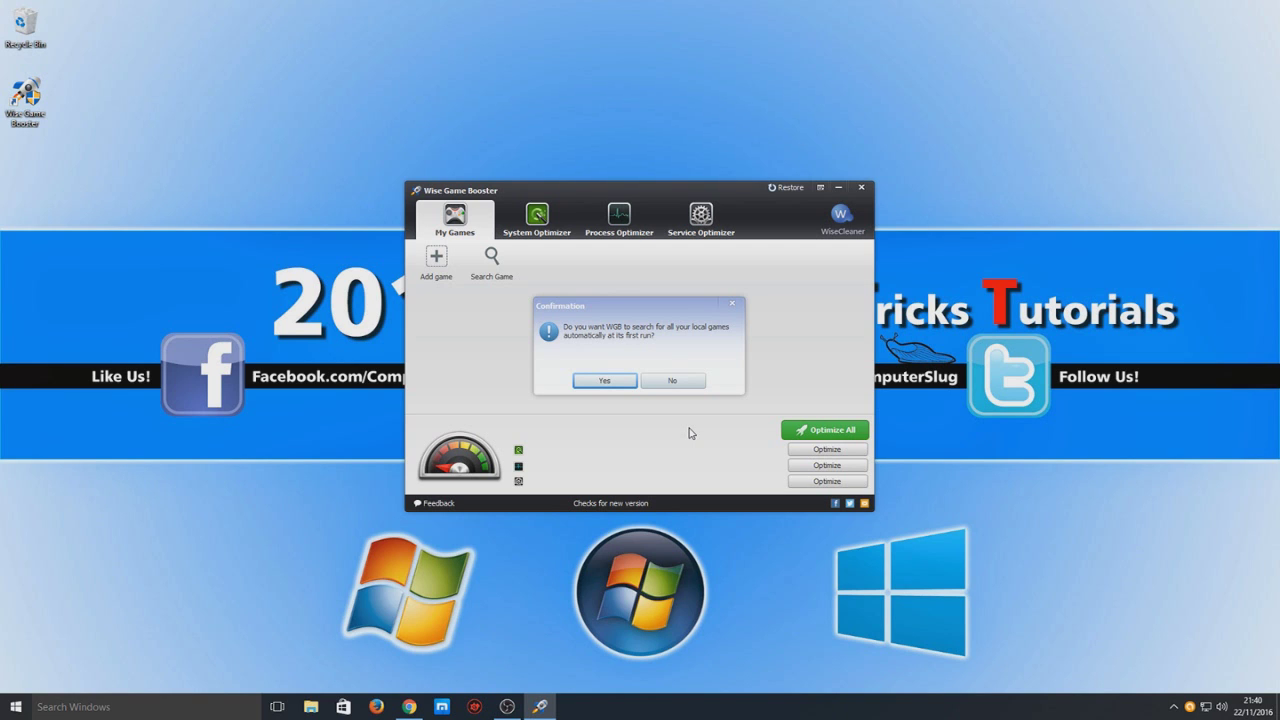
Confirm the automatic local game search and let it finish
click(602, 382)
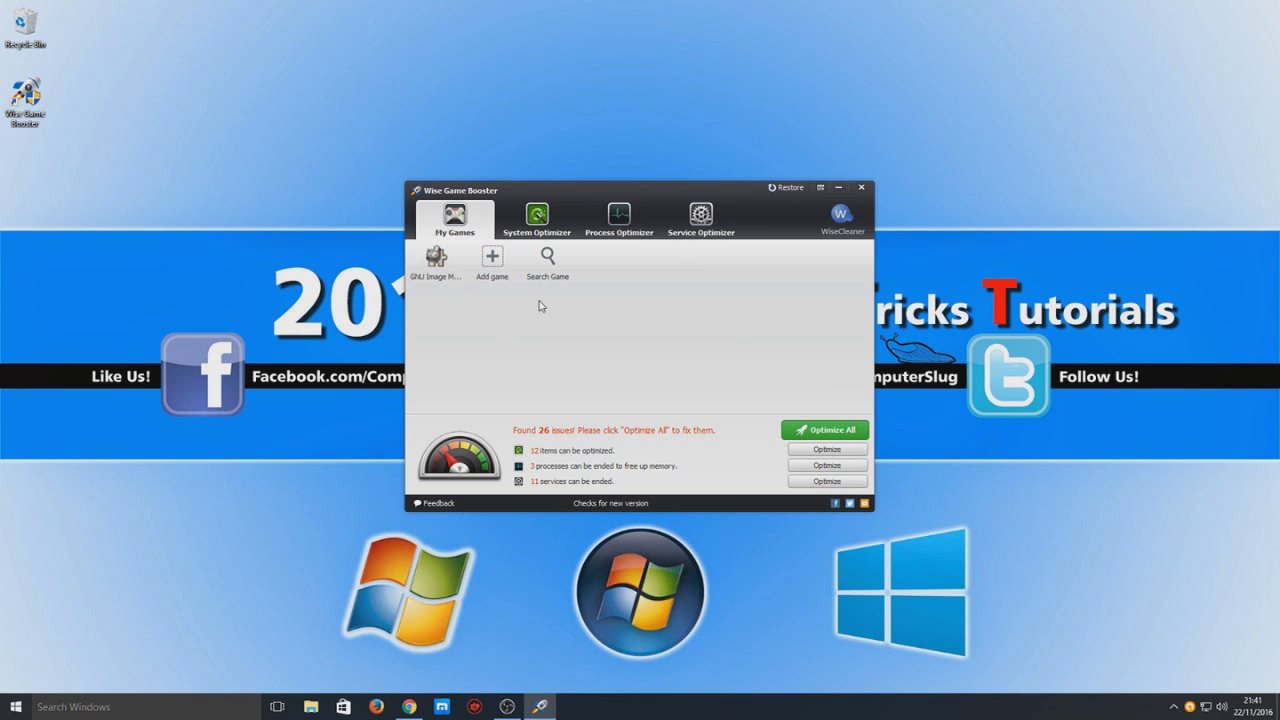
Close and relaunch Wise Game Booster from the desktop, then rerun the game search
click(537, 220)
click(455, 220)
click(862, 189)
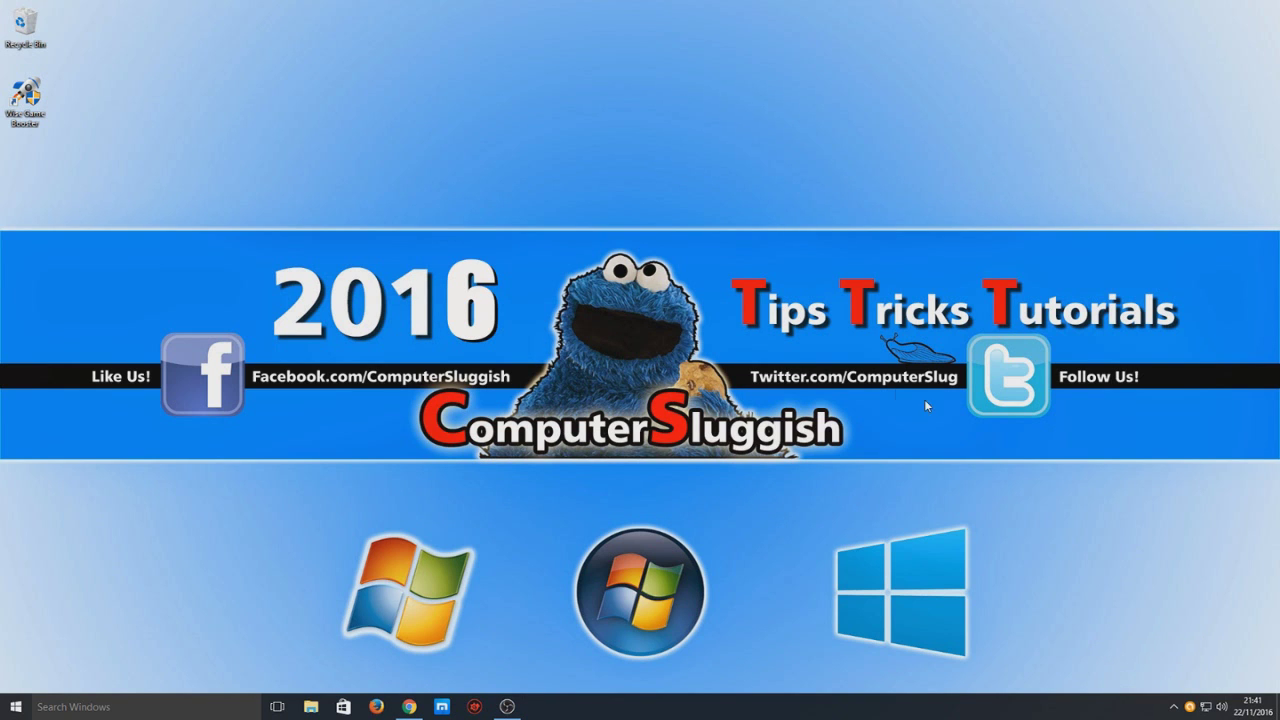
double_click(25, 105)
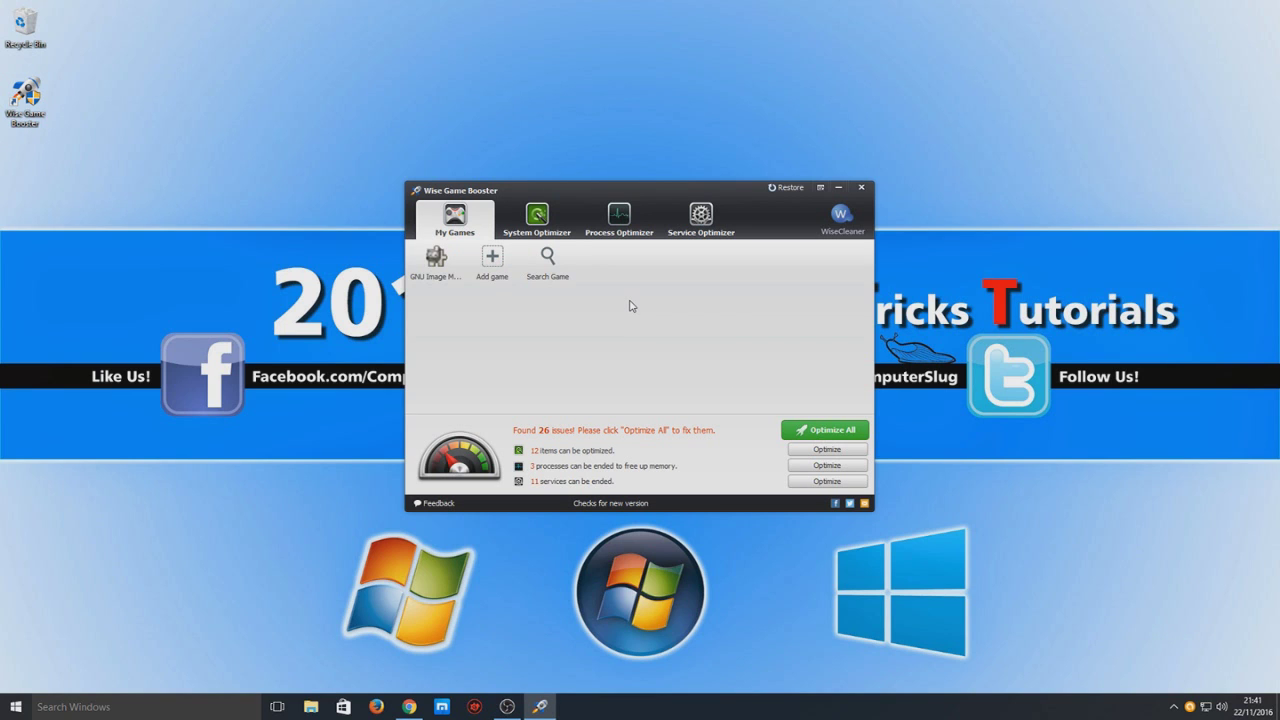
click(555, 270)
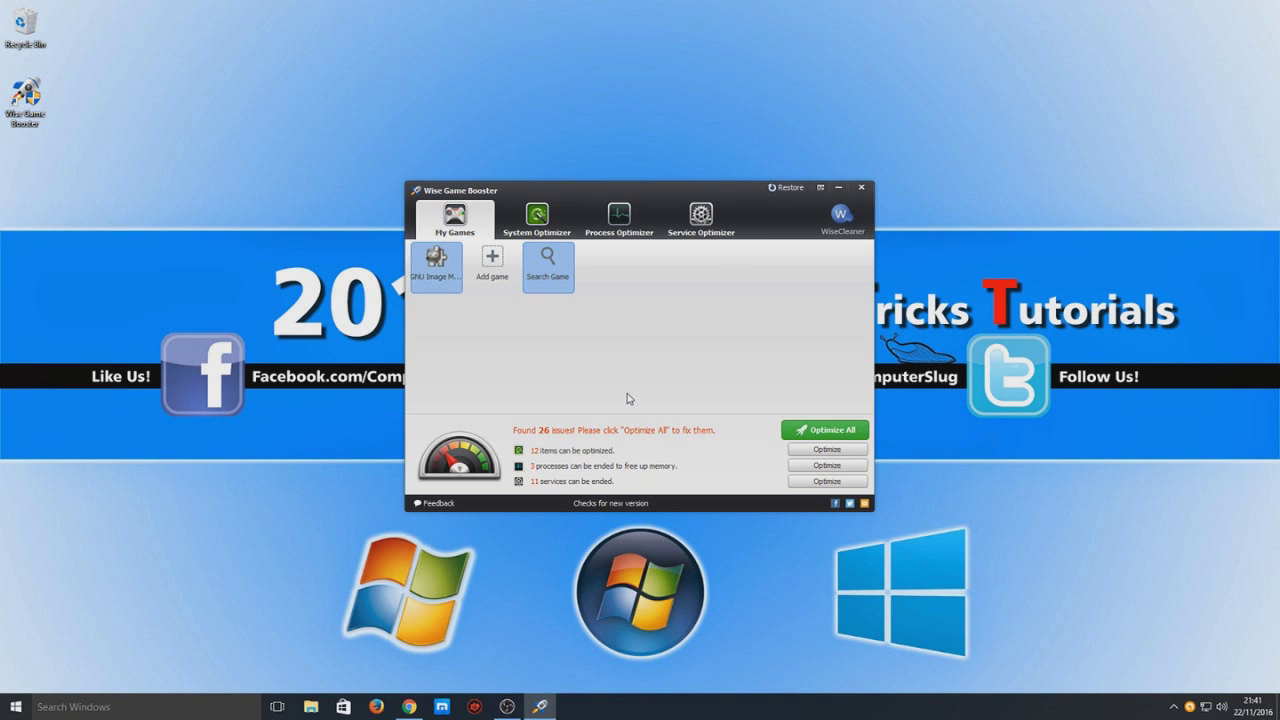
Add The Sims 4 as a game from D:\Program Files (x86)\Sims 4\The Sims 4\Game\Bin\TS4_x64.exe
click(494, 262)
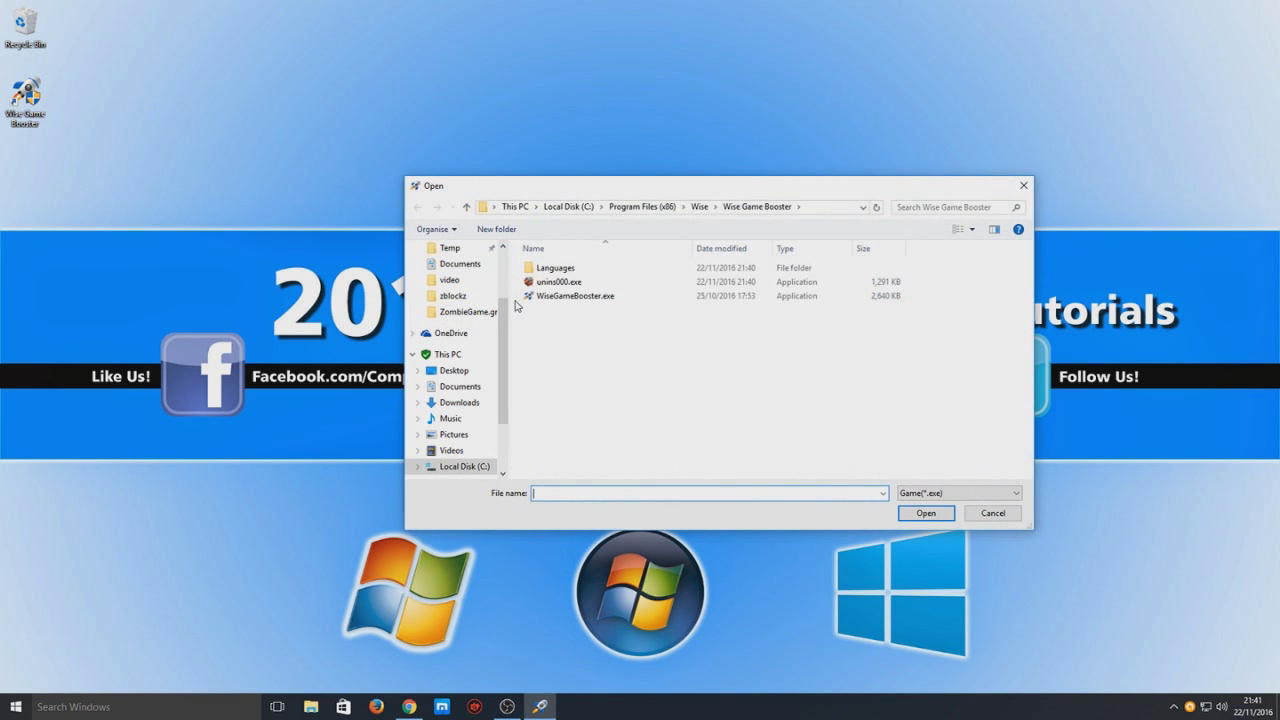
scroll(502, 362, down, 2)
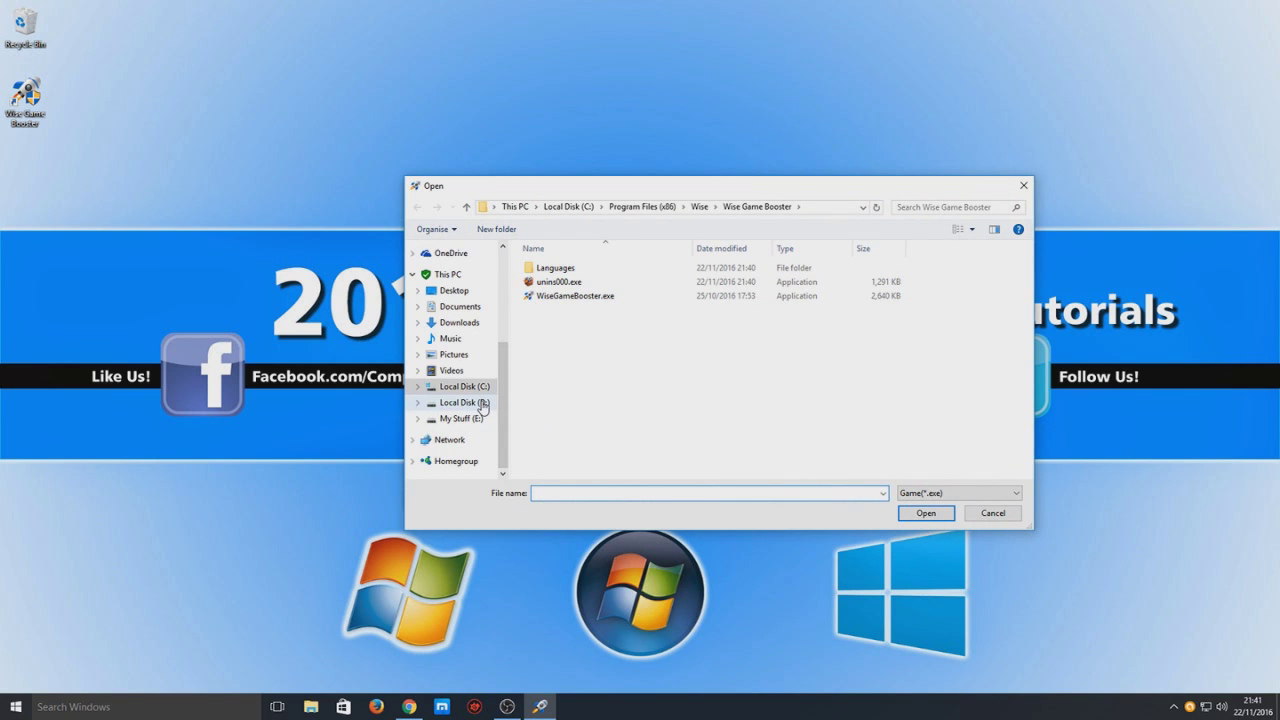
click(481, 402)
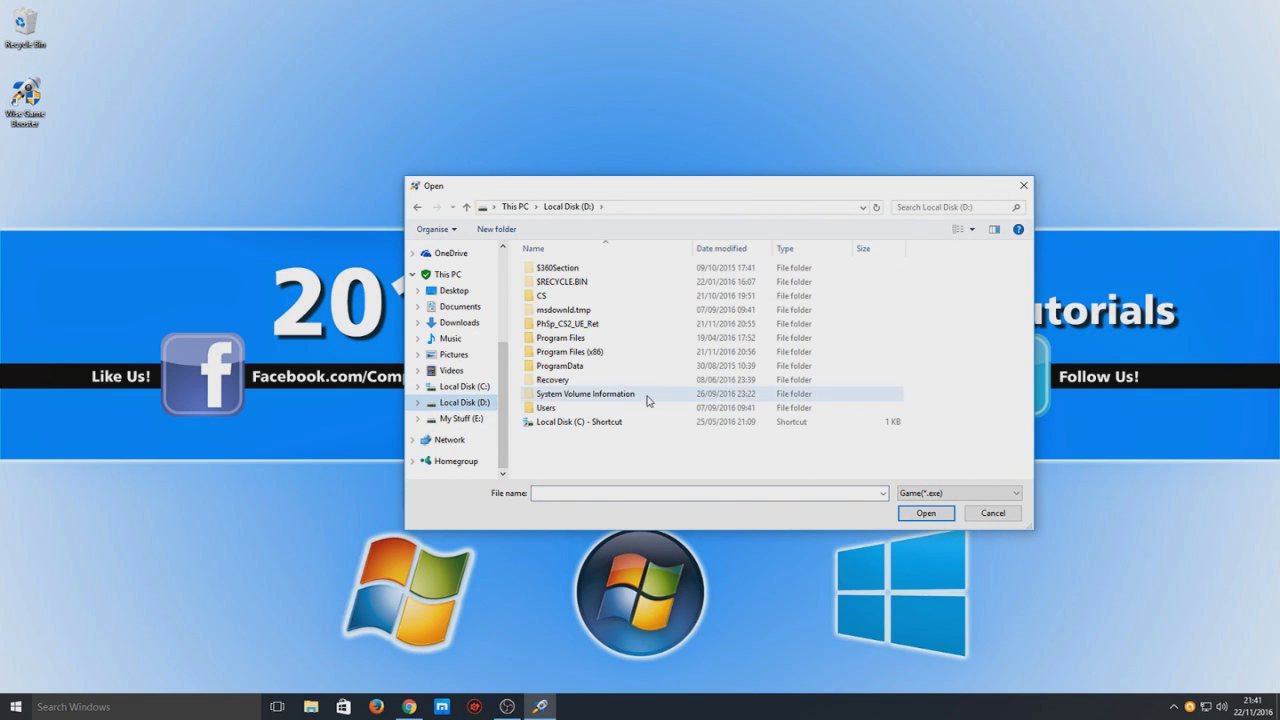
double_click(609, 353)
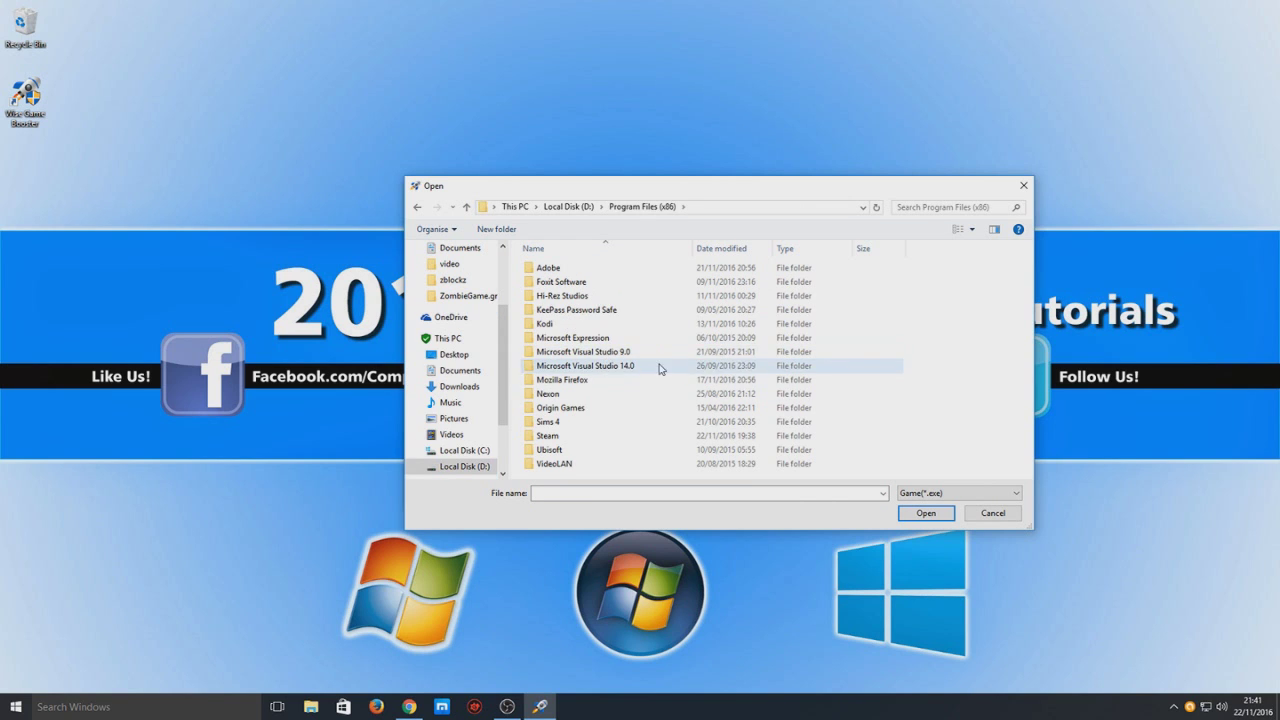
double_click(587, 423)
double_click(565, 269)
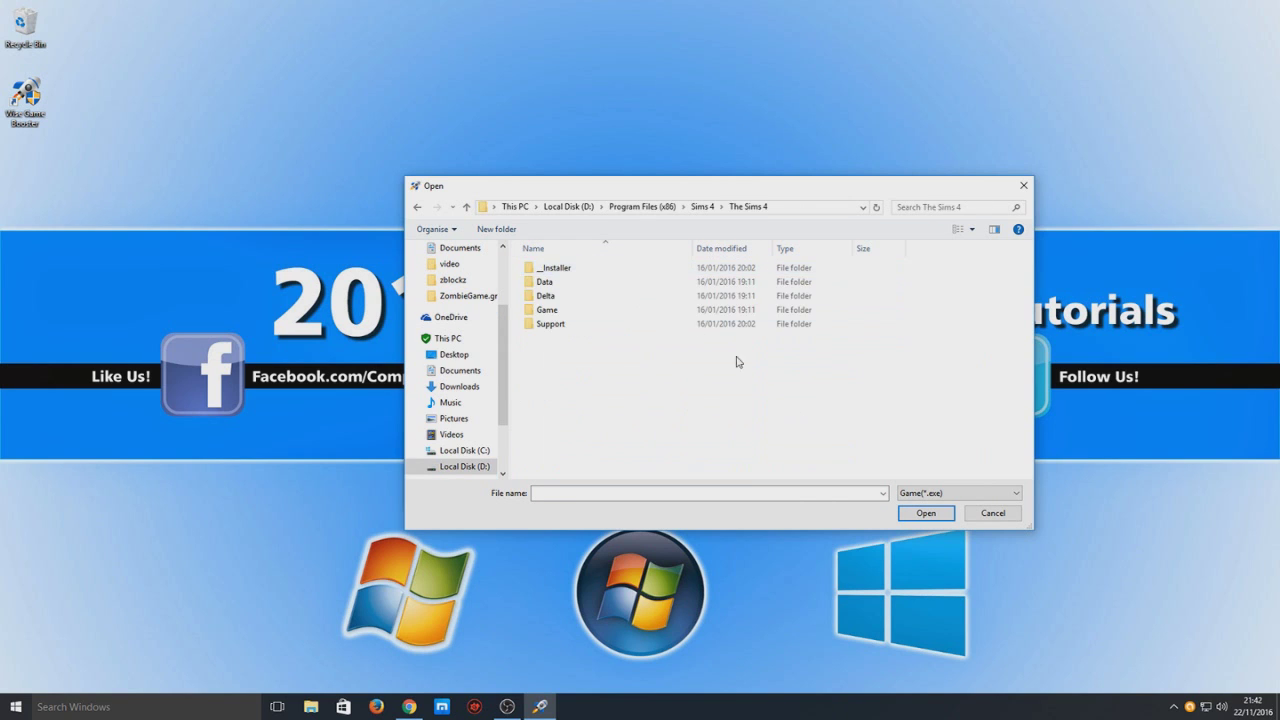
double_click(574, 311)
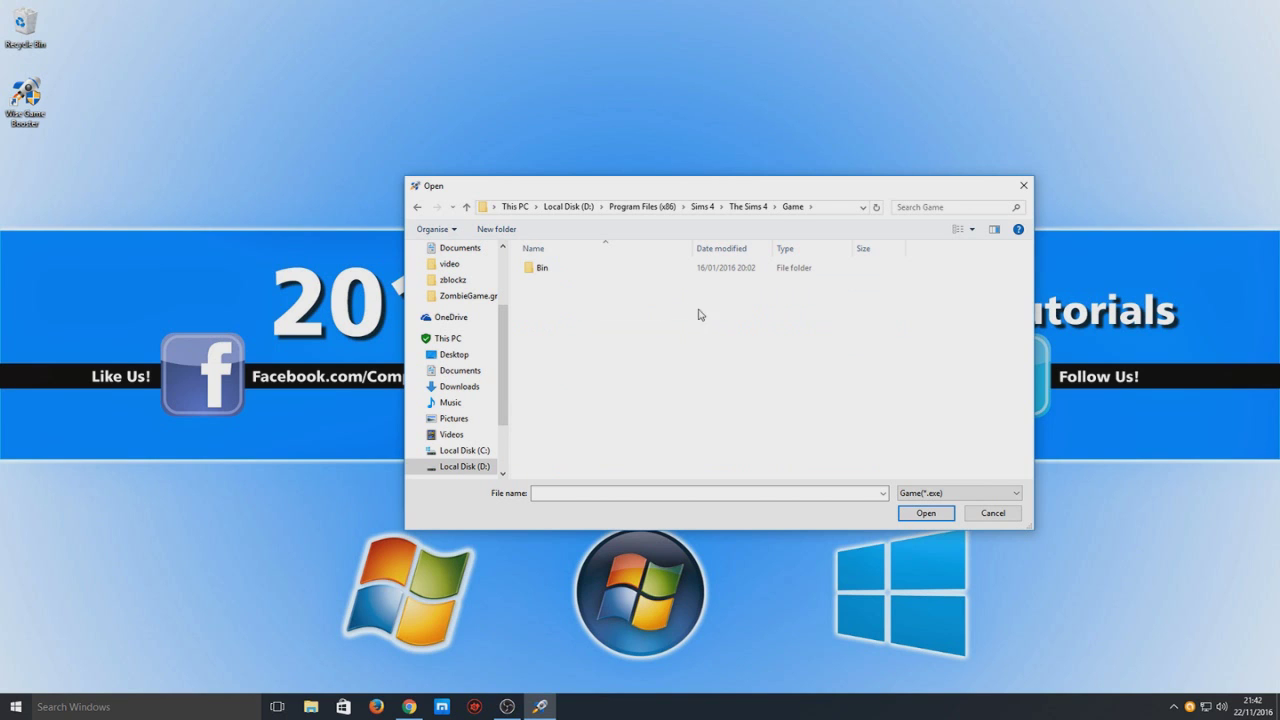
double_click(589, 269)
click(586, 311)
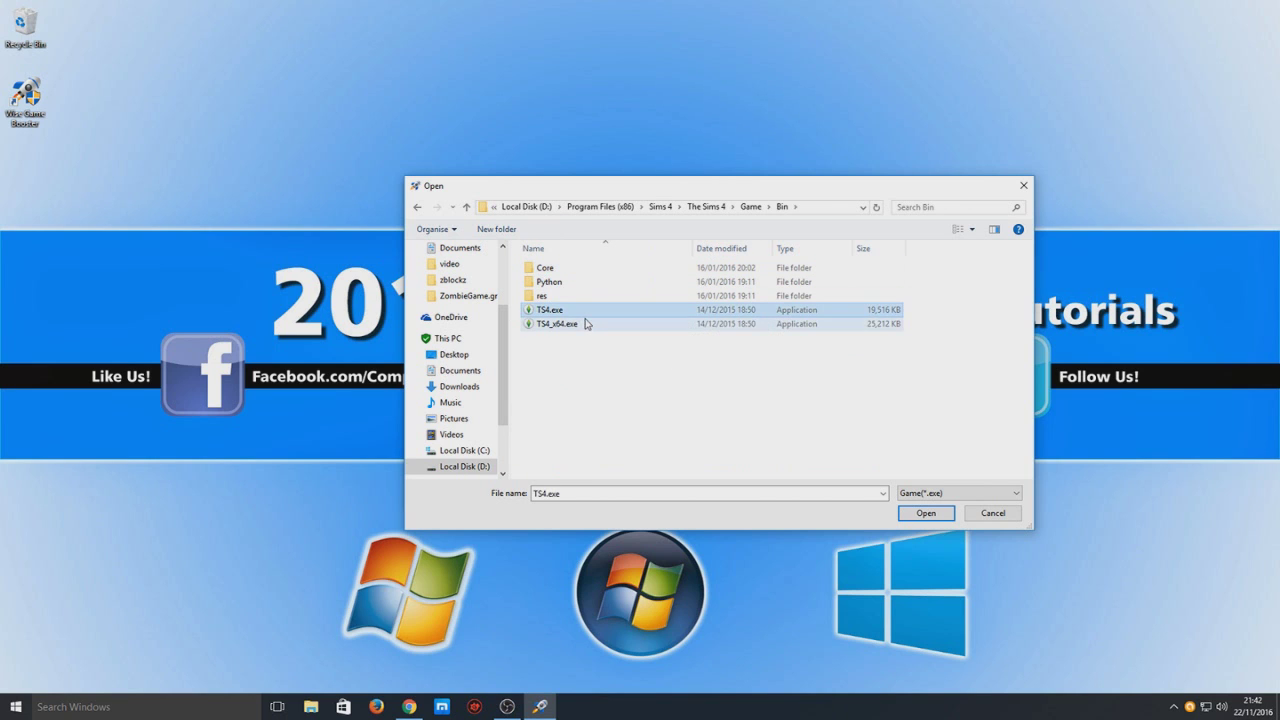
click(586, 324)
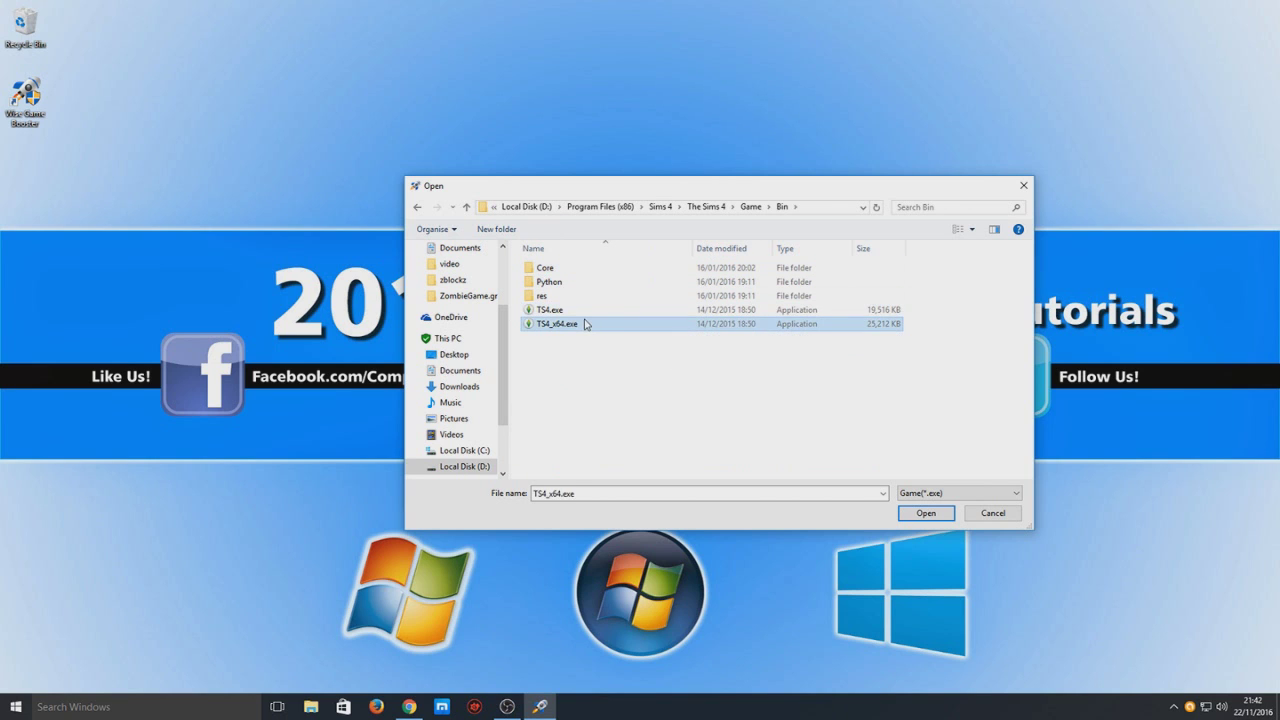
click(922, 513)
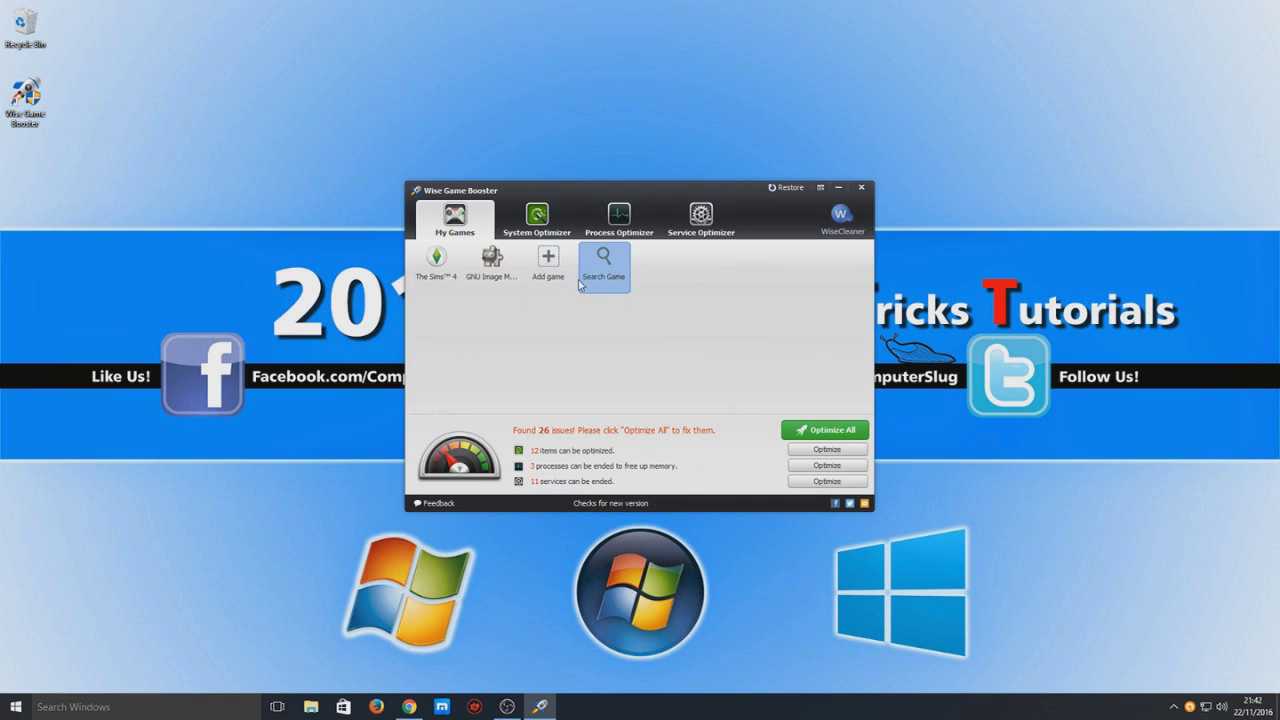
View The Sims 4 tile's context menu twice, dismissing it without choosing anything
right_click(441, 274)
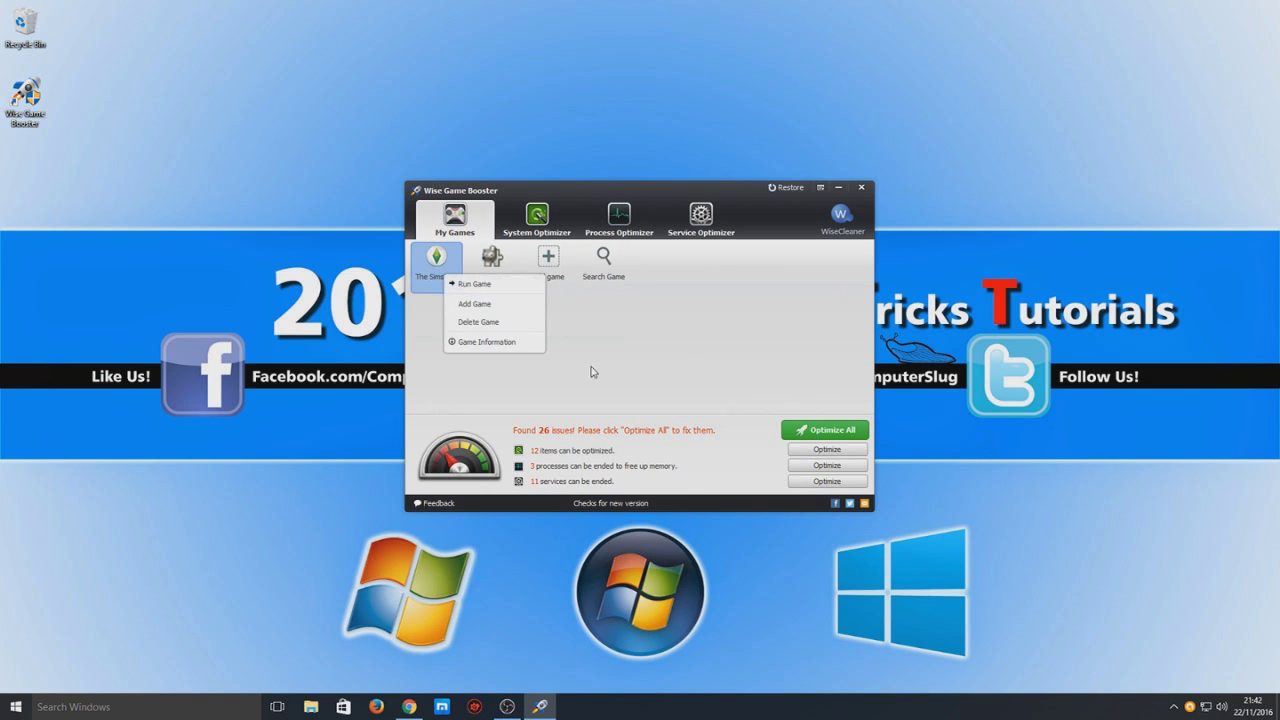
click(631, 379)
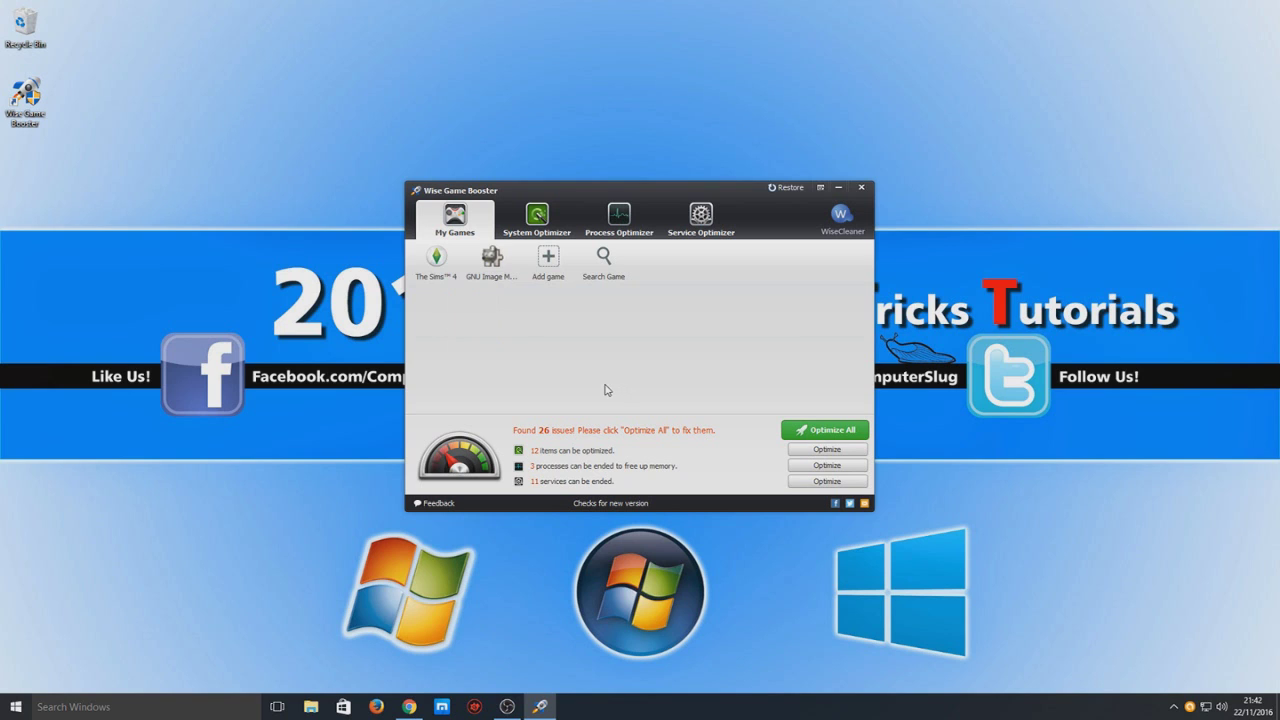
right_click(438, 264)
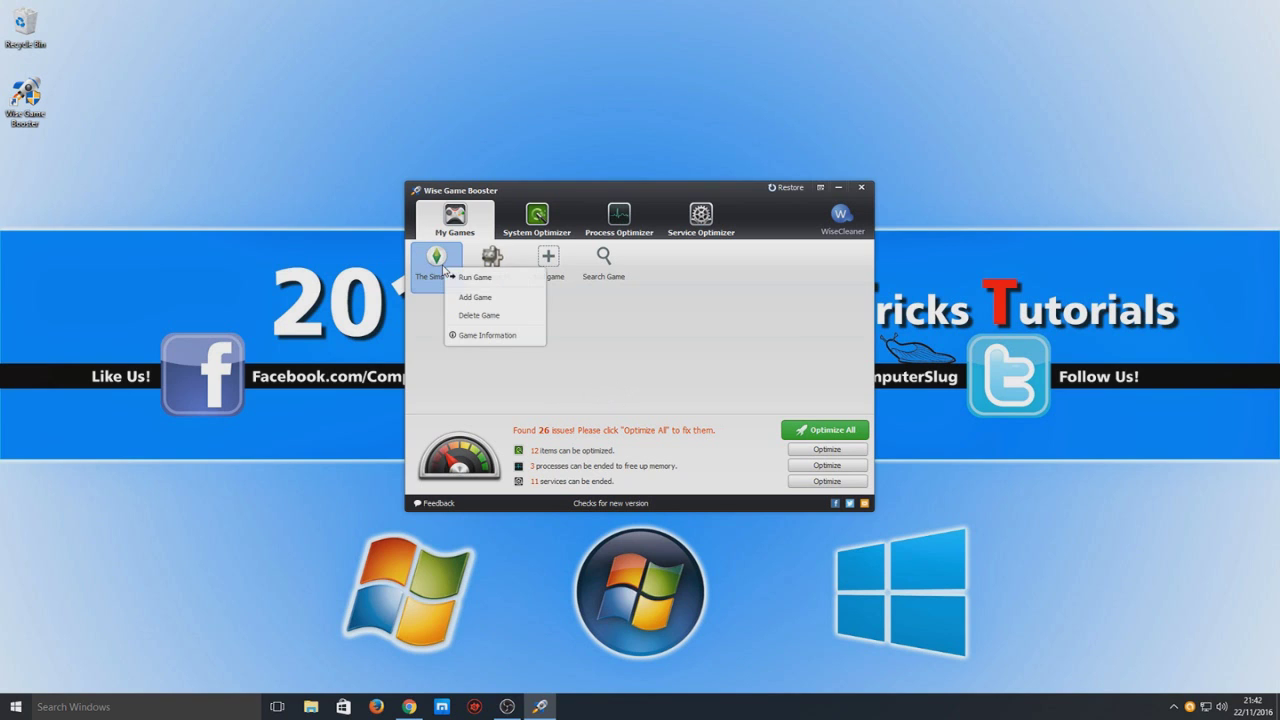
click(681, 380)
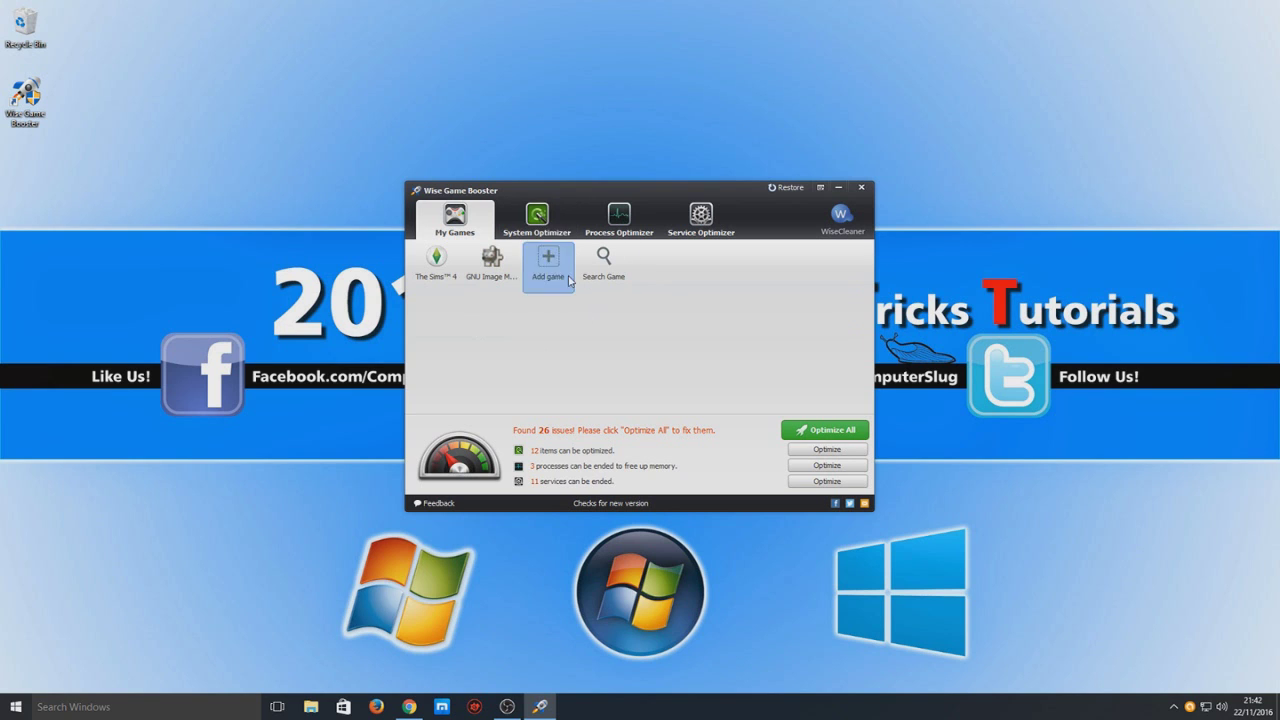
Review the list of system optimization items in System Optimizer
click(537, 218)
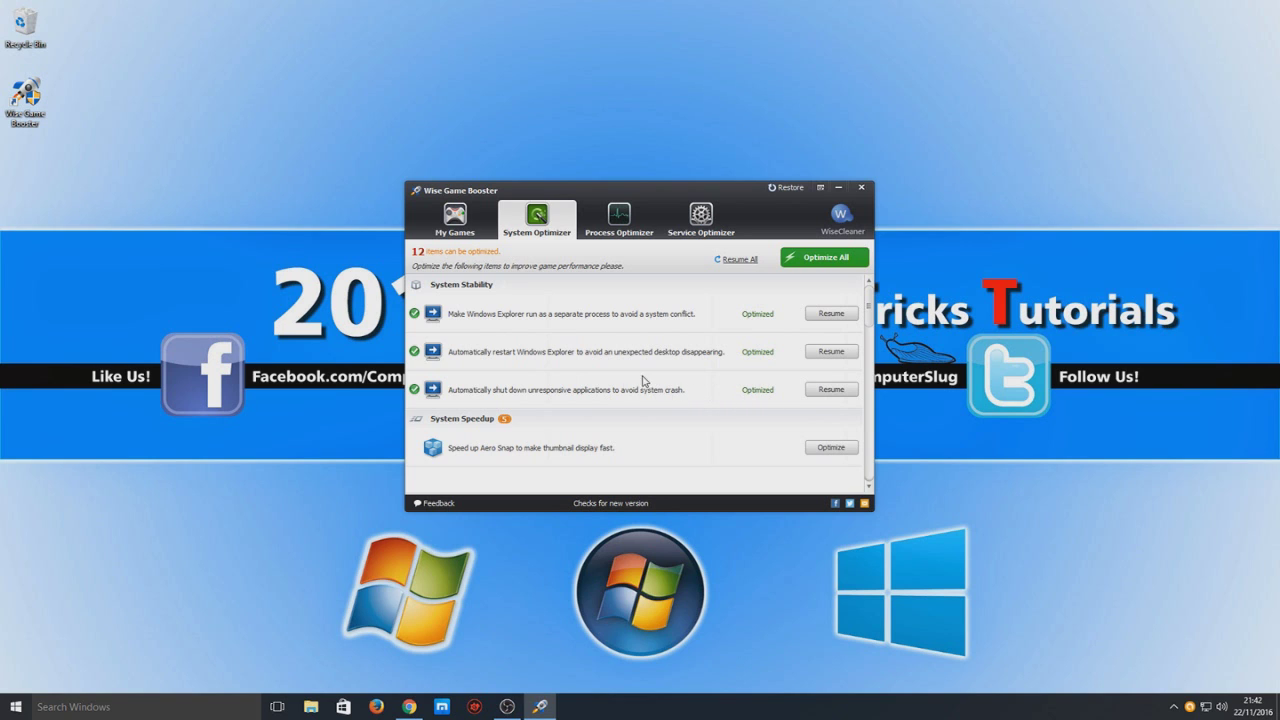
scroll(510, 409, down, 2)
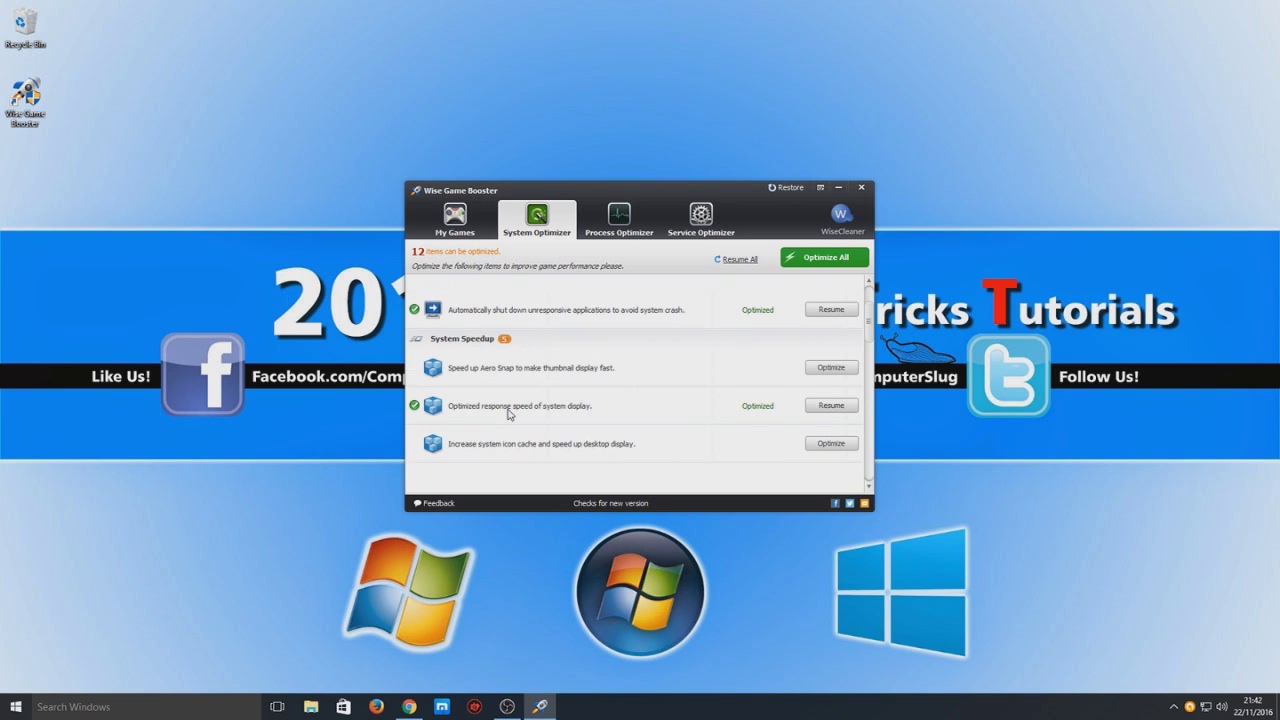
scroll(510, 413, down, 5)
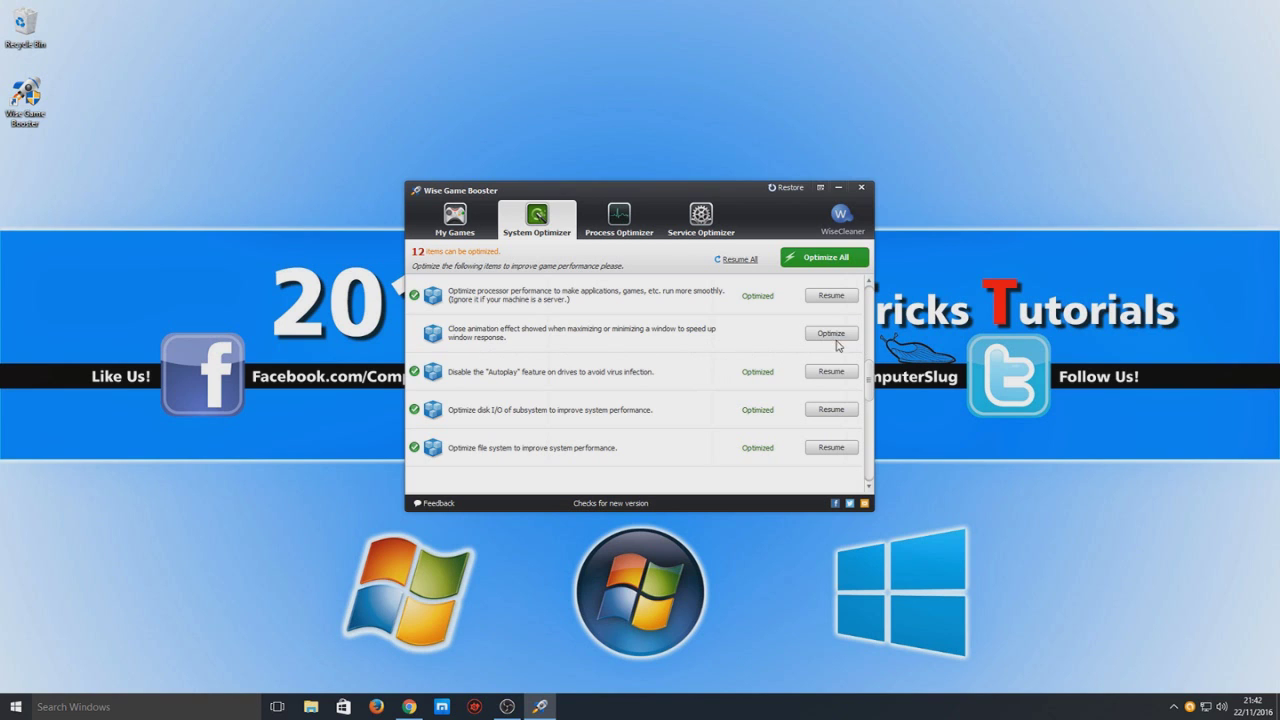
scroll(659, 397, up, 2)
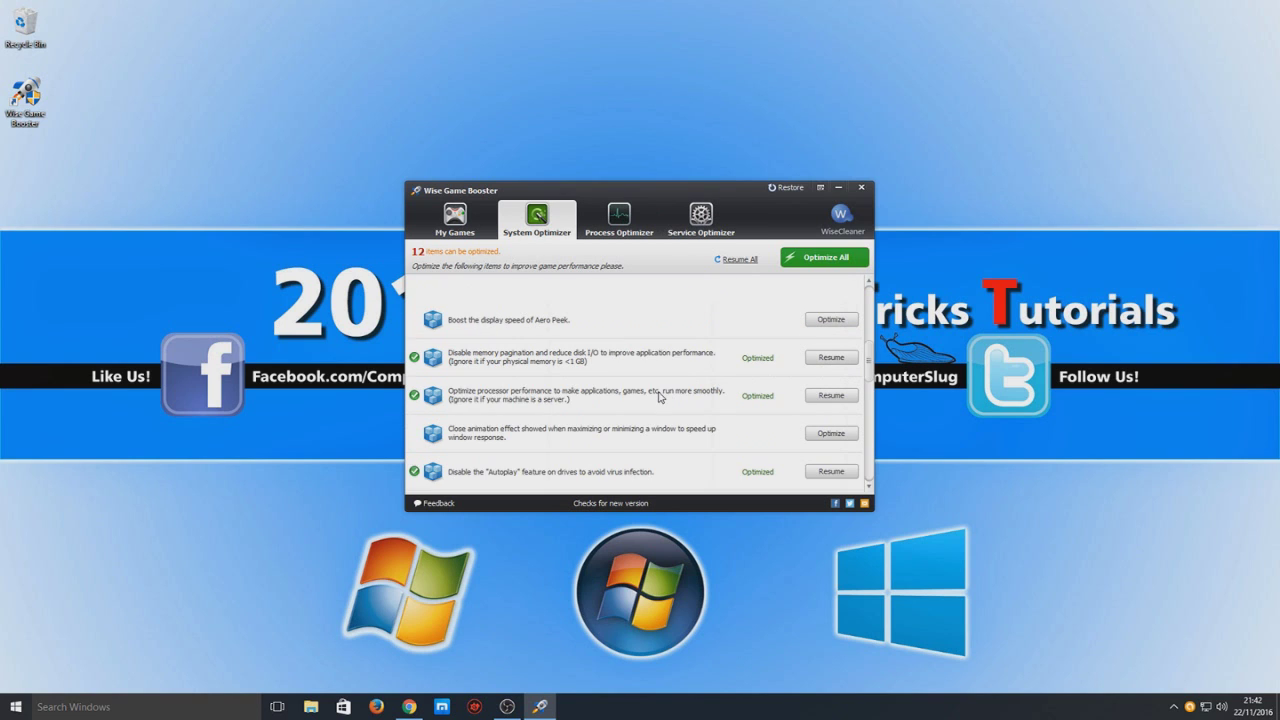
scroll(657, 403, down, 2)
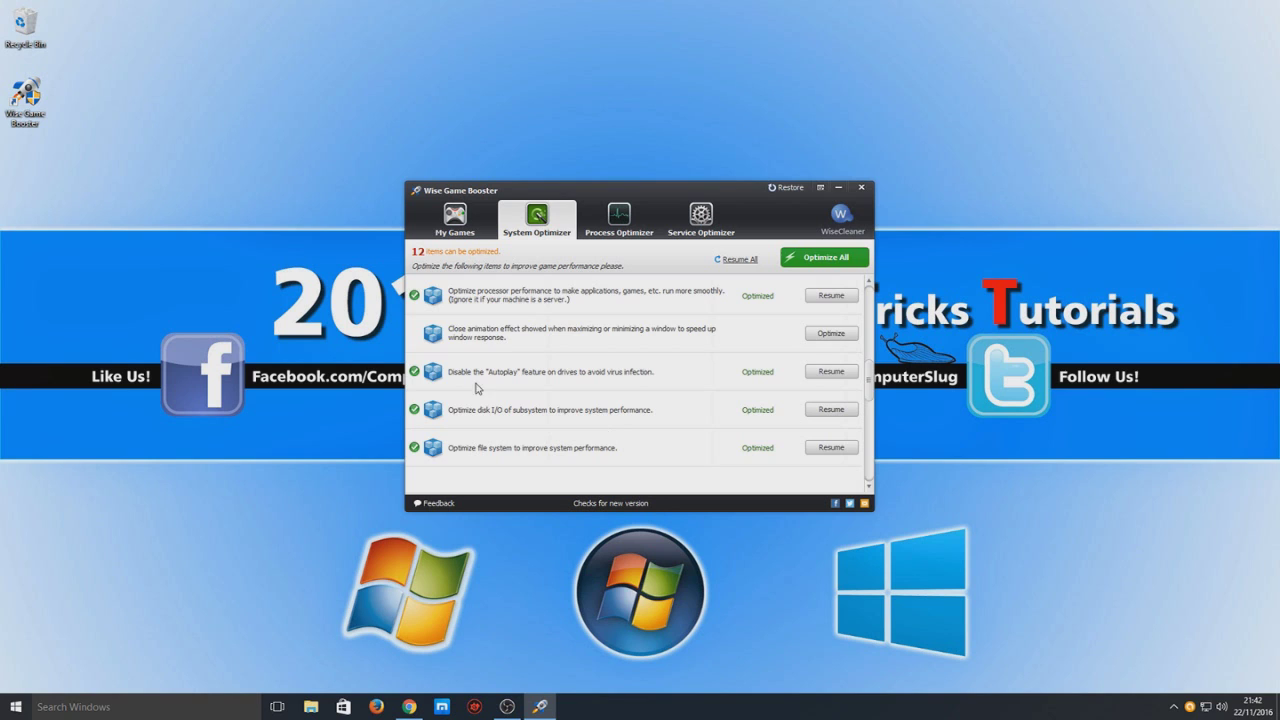
scroll(755, 358, down, 3)
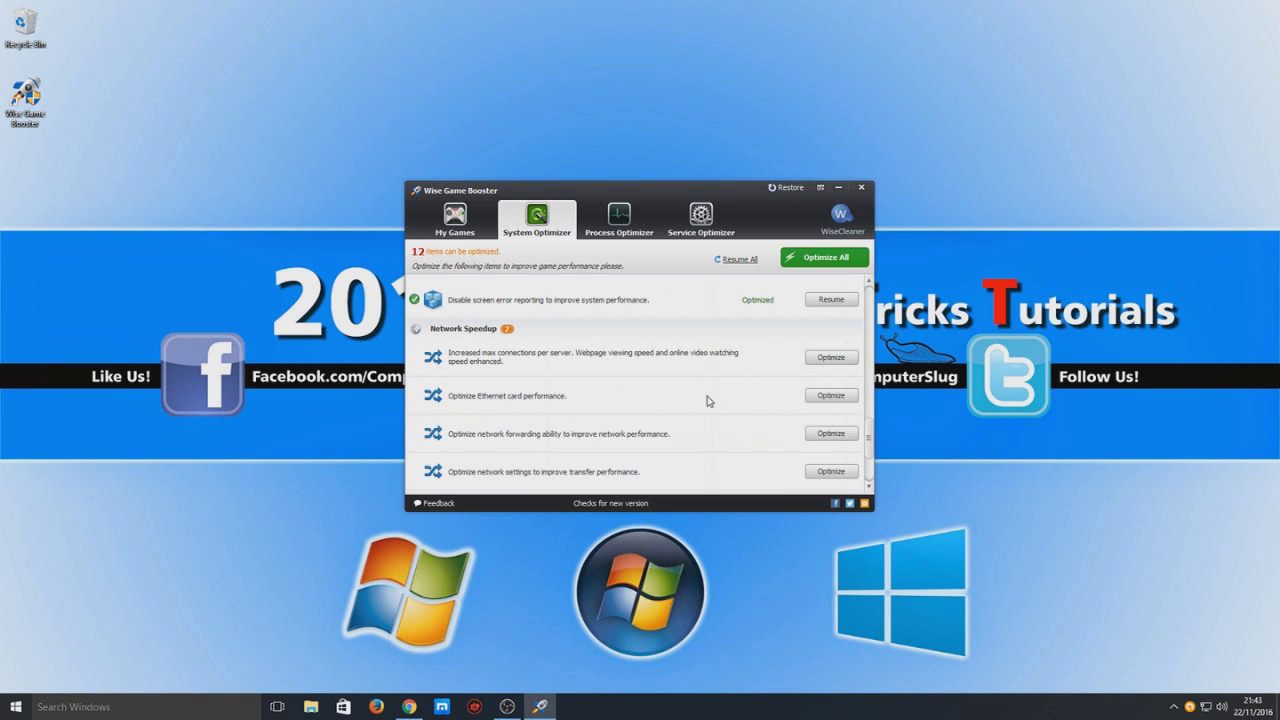
scroll(703, 408, down, 3)
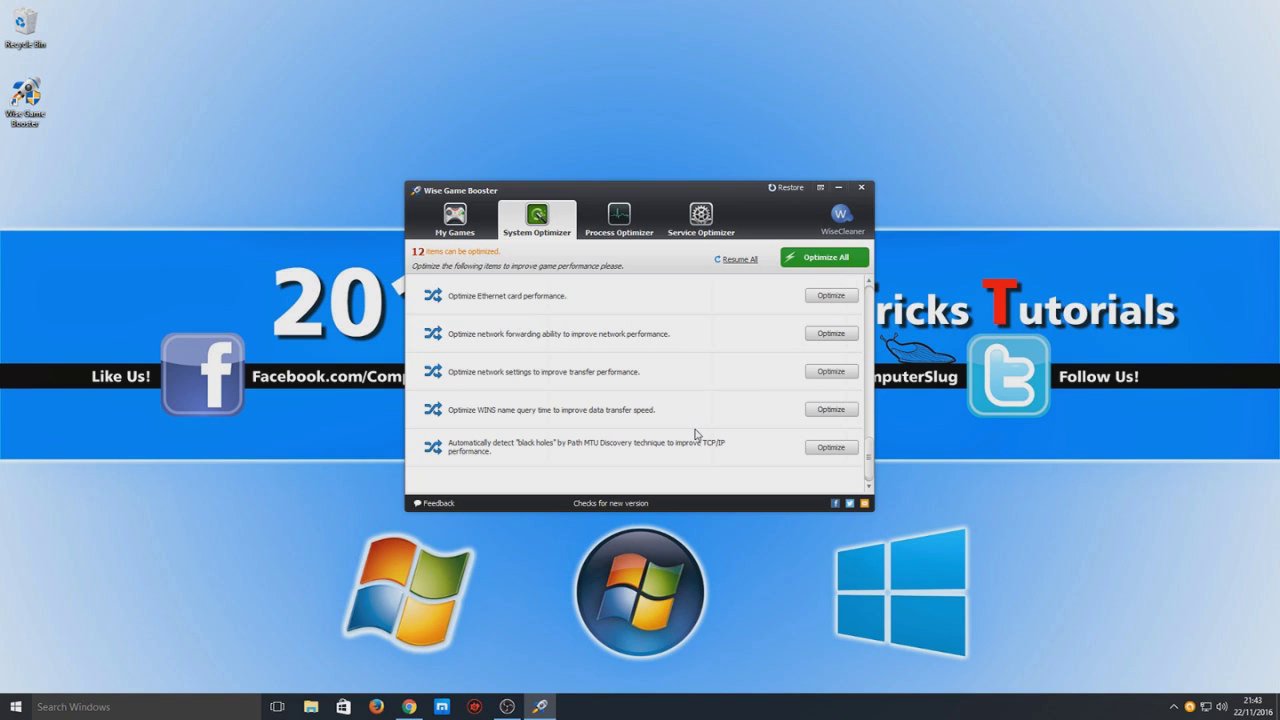
scroll(697, 433, up, 3)
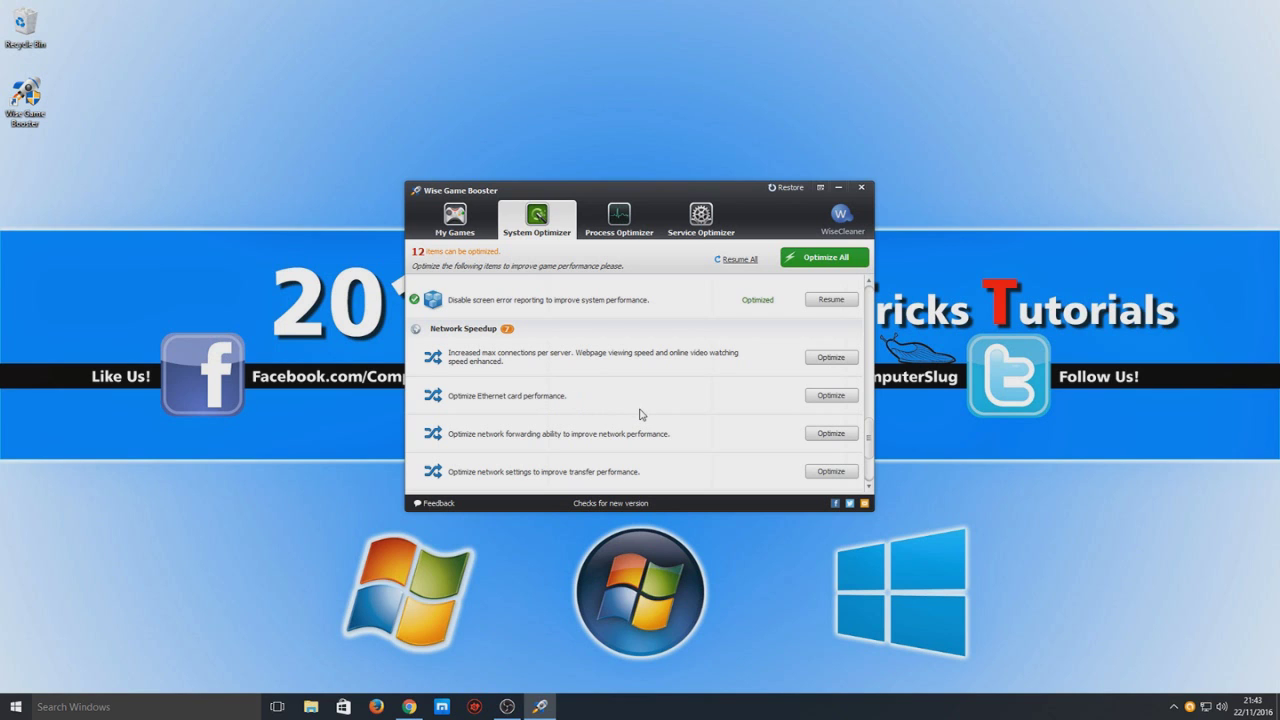
scroll(621, 427, down, 3)
scroll(453, 416, down, 1)
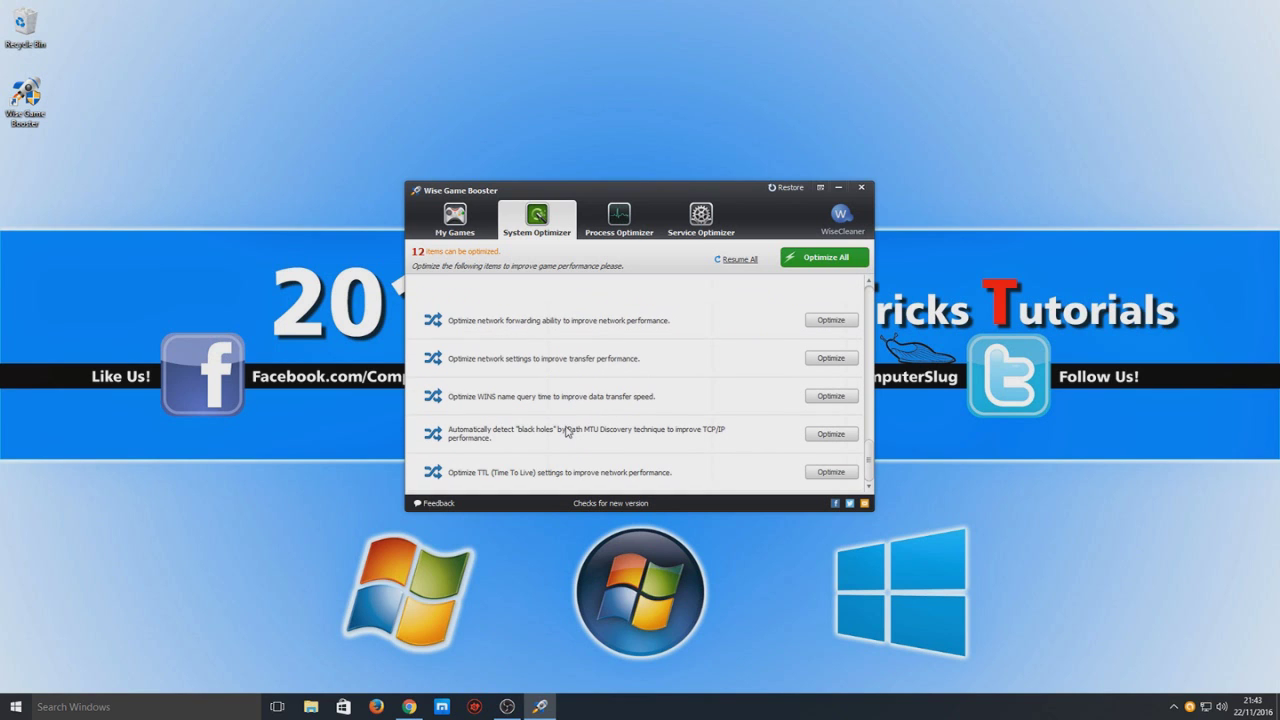
scroll(630, 410, down, 5)
scroll(643, 432, up, 10)
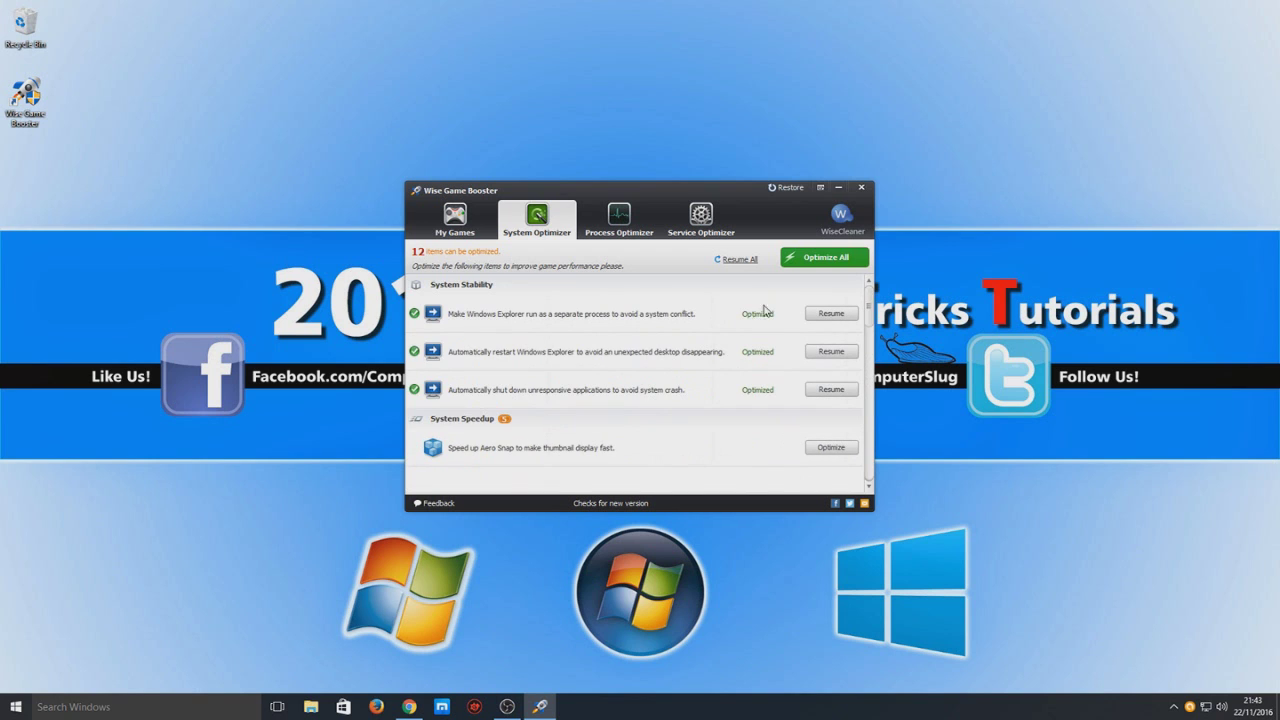
Apply Optimize All so every system item shows Optimized
click(832, 261)
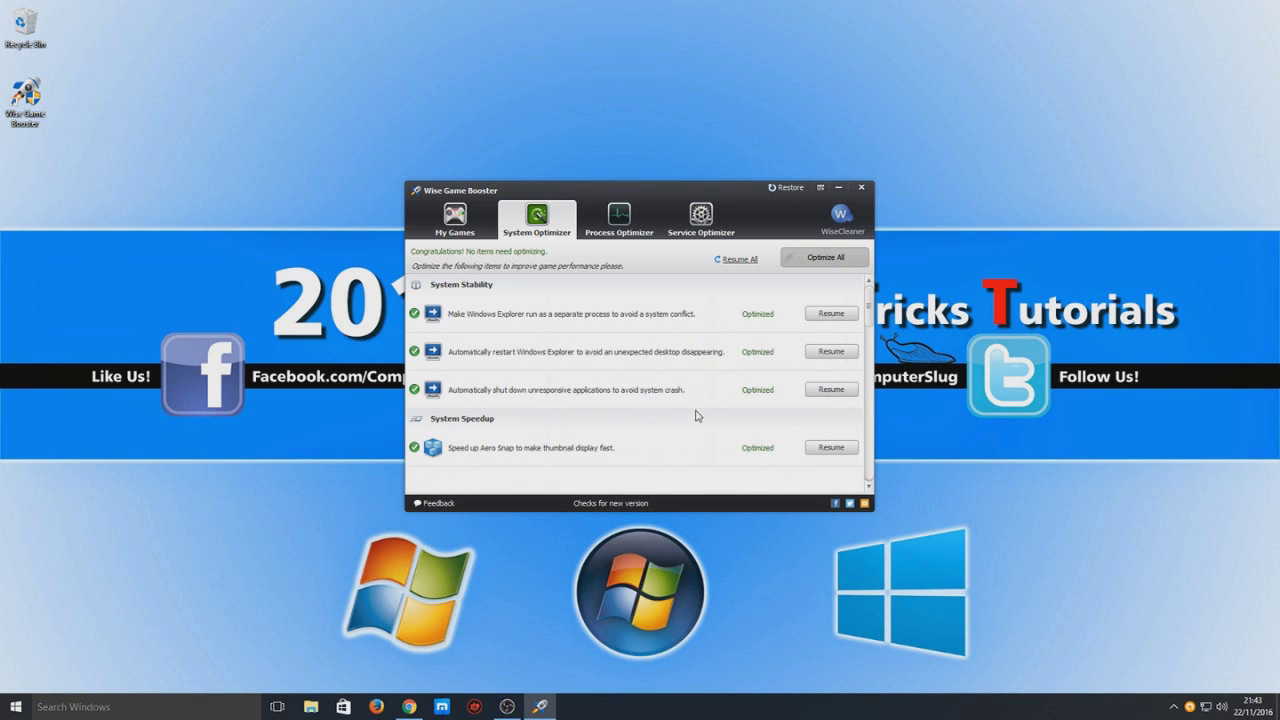
scroll(691, 420, down, 10)
scroll(680, 415, up, 9)
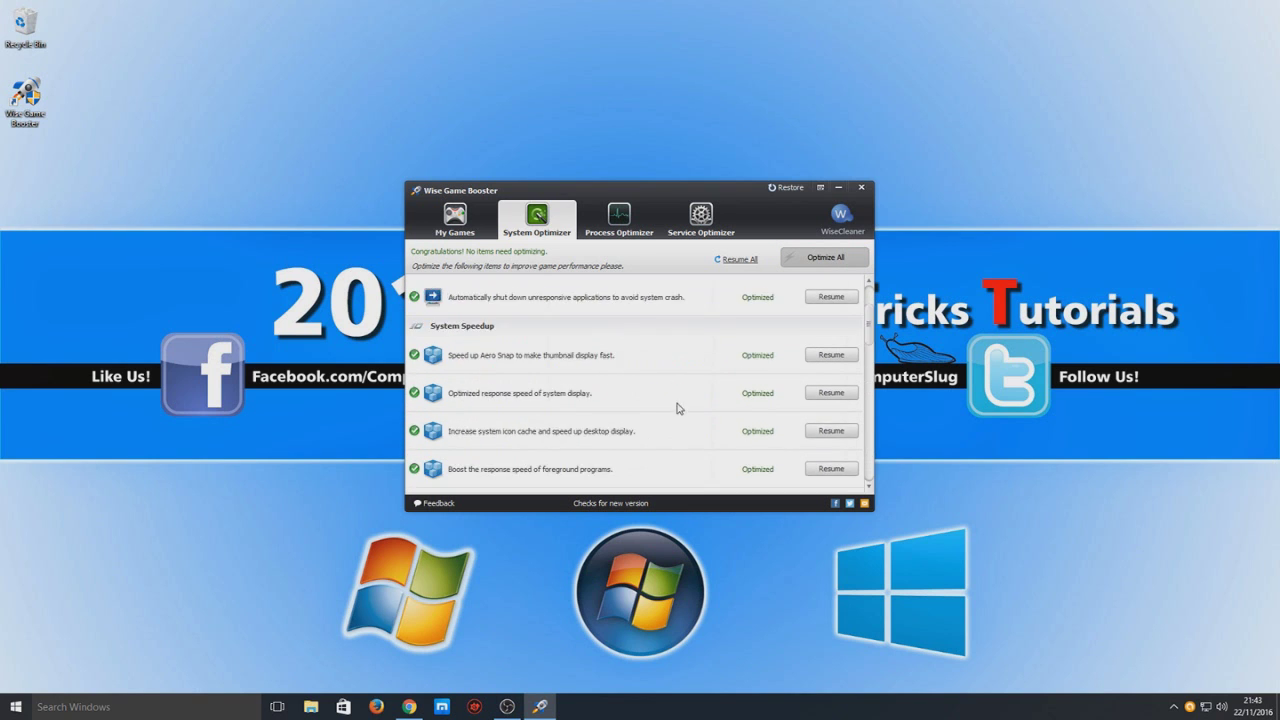
scroll(665, 380, up, 3)
click(613, 224)
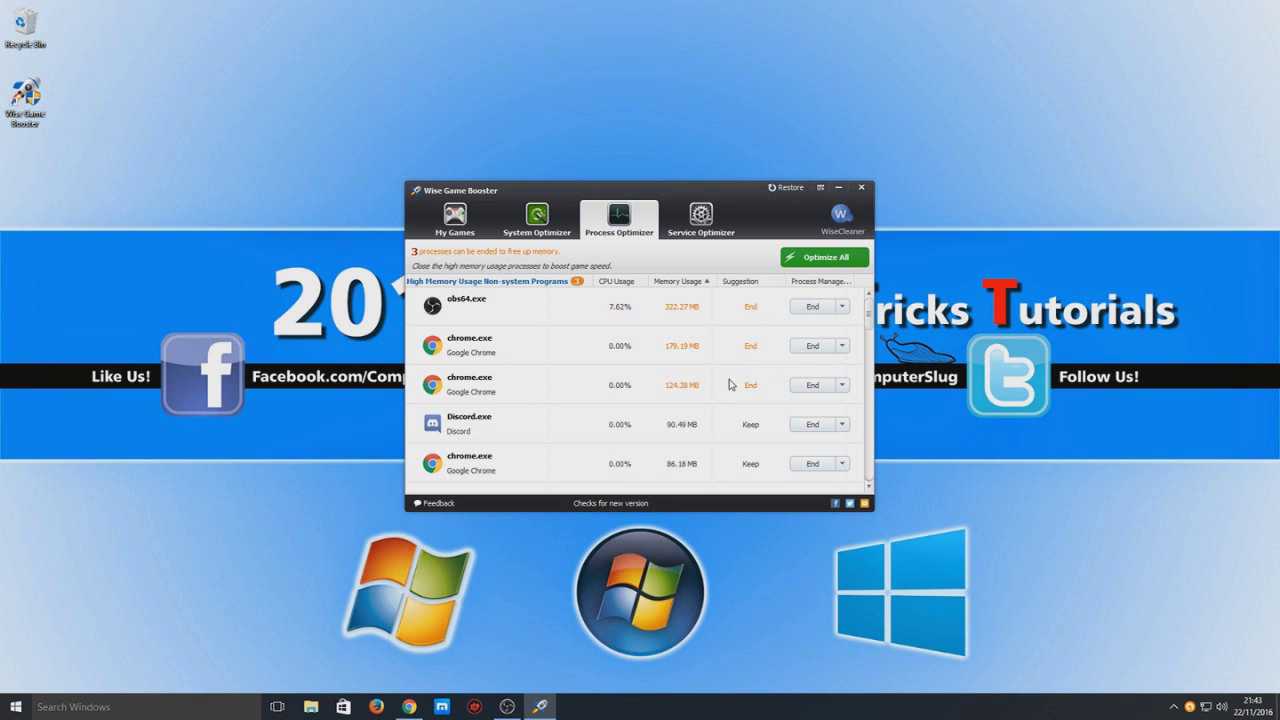
Review the high-memory processes, with obs64.exe and two chrome.exe instances flagged to end
scroll(483, 447, down, 2)
scroll(724, 431, down, 5)
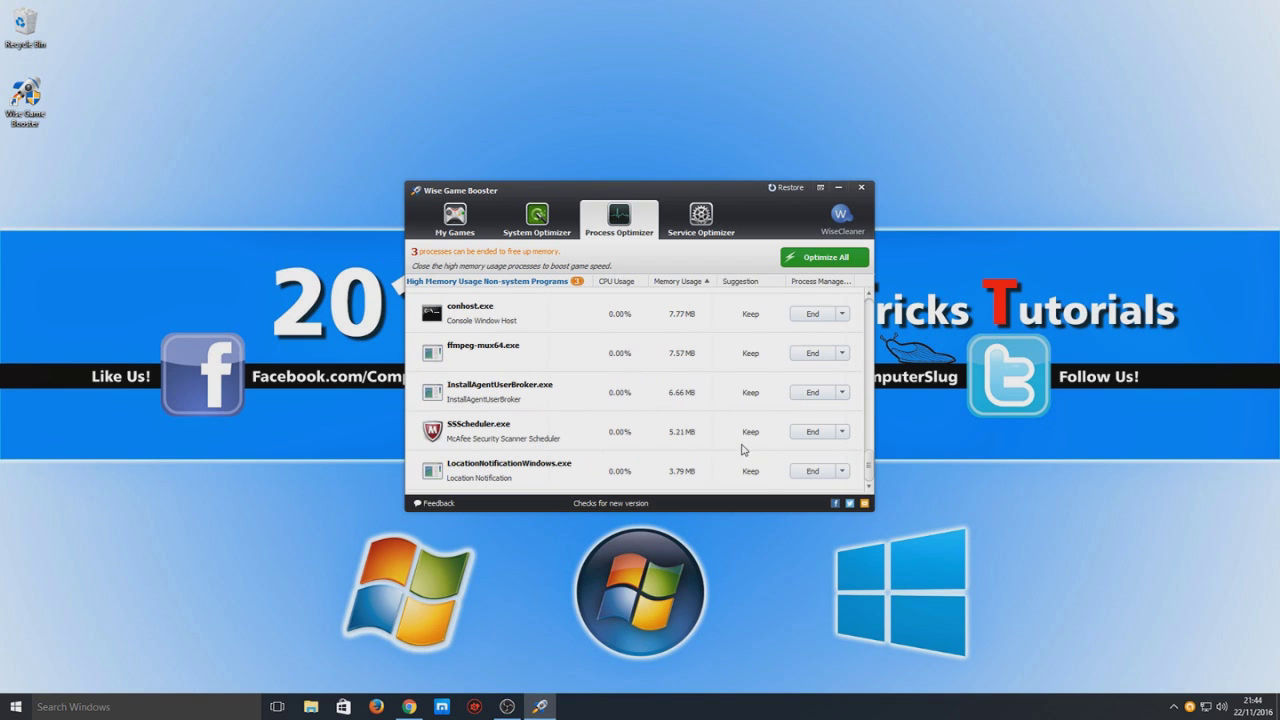
scroll(745, 450, up, 5)
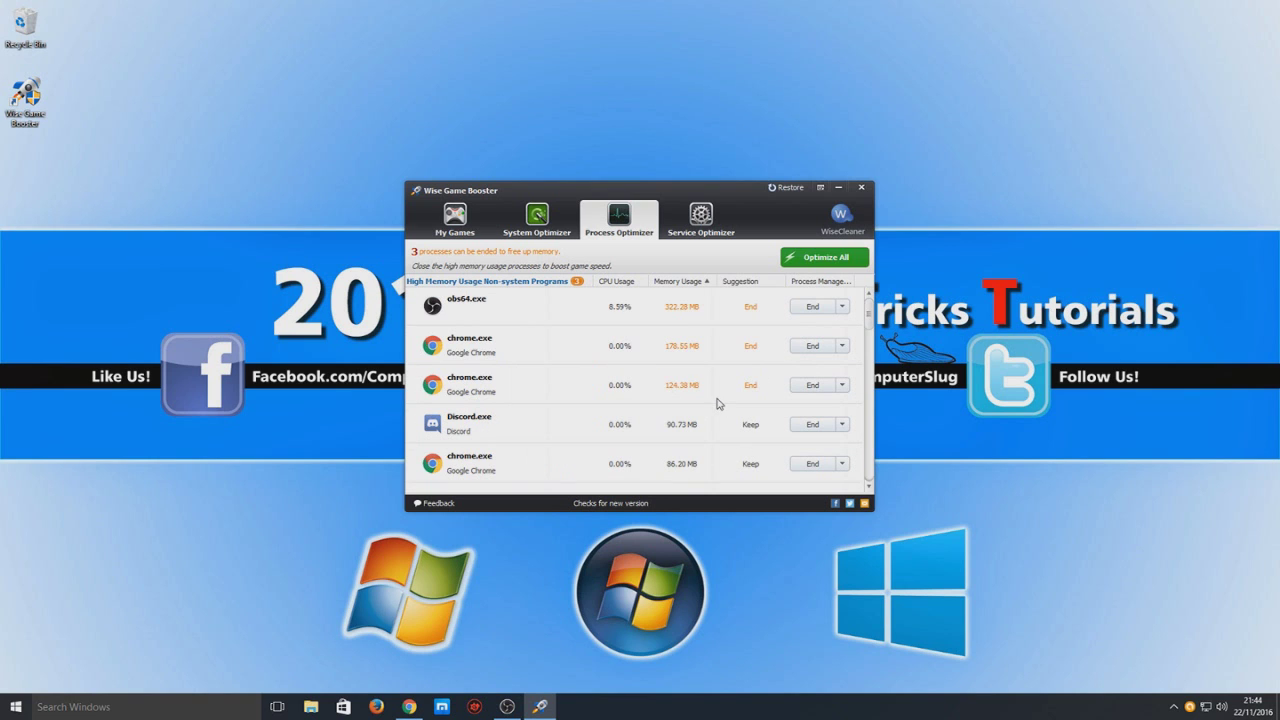
scroll(718, 402, down, 3)
scroll(716, 408, up, 3)
scroll(650, 391, down, 5)
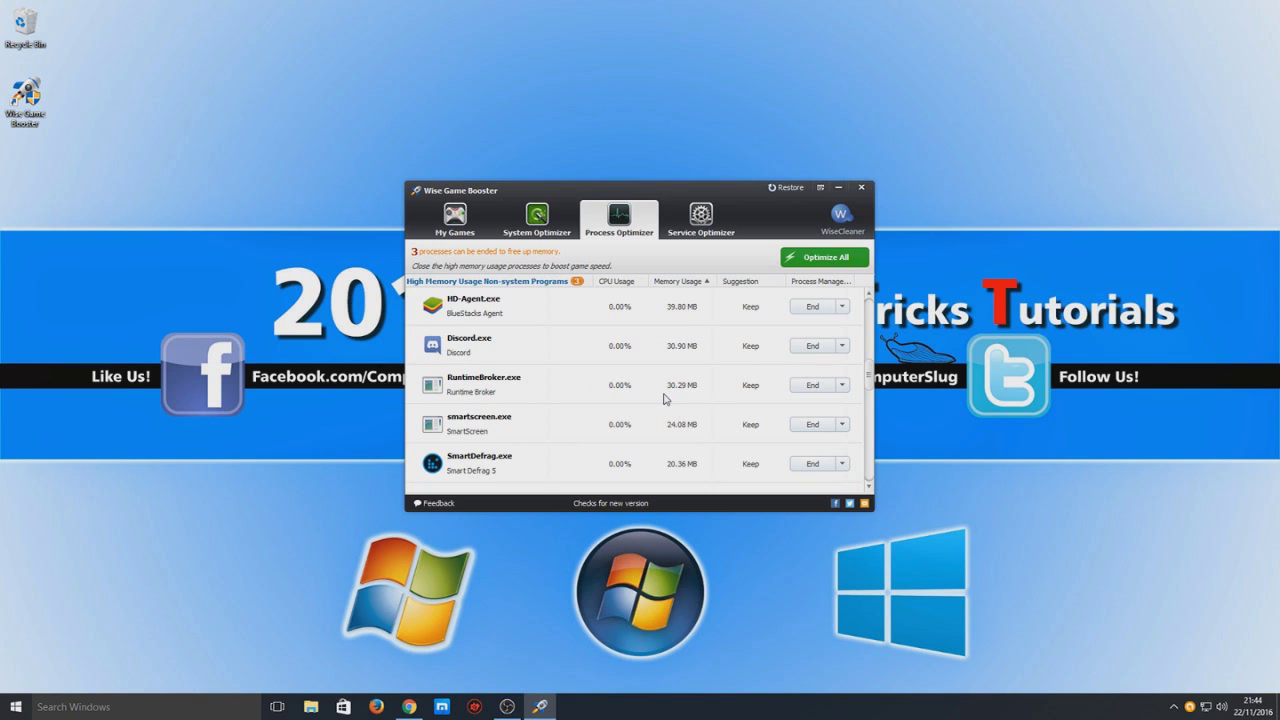
scroll(664, 399, up, 5)
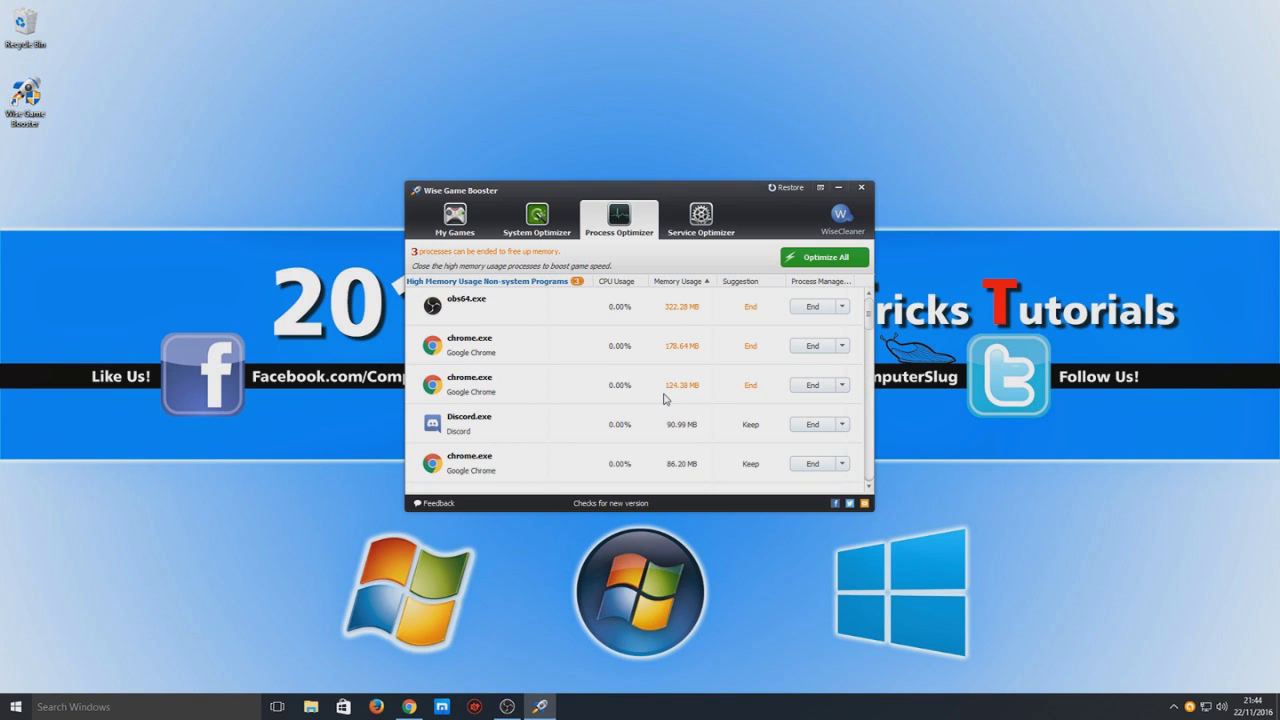
click(708, 226)
click(610, 230)
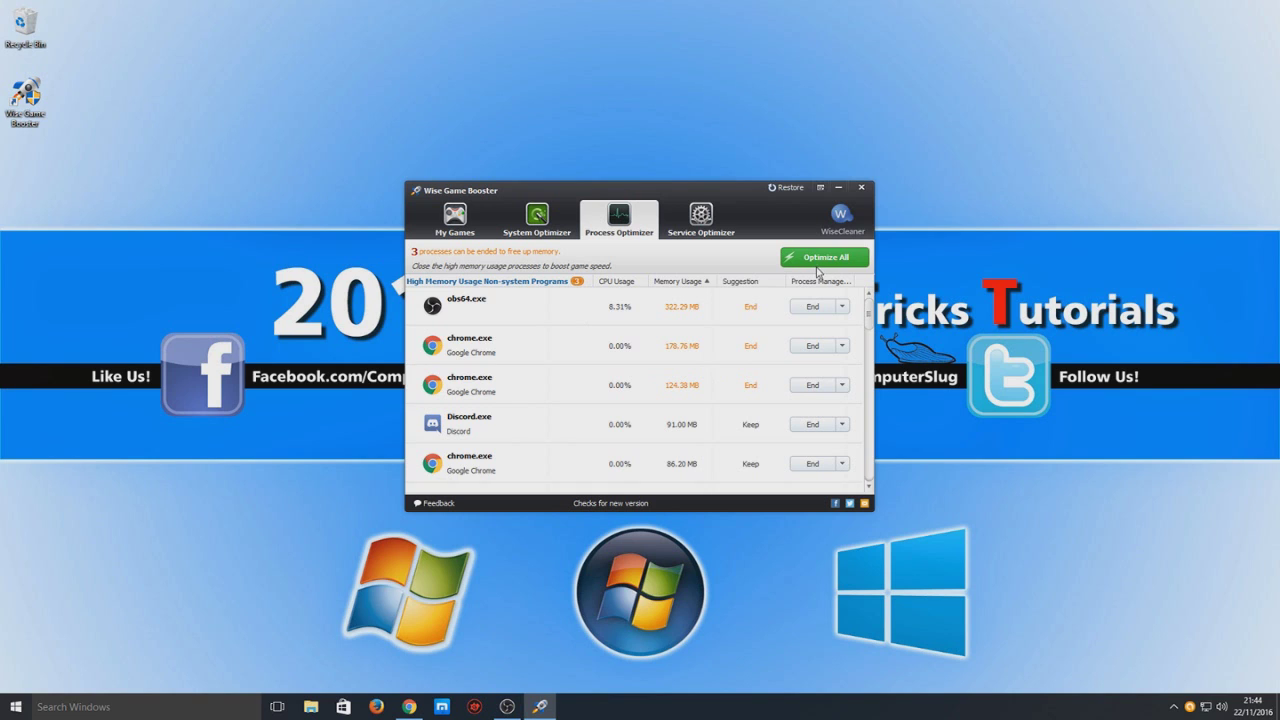
Sort the 11 stoppable services by developer, then by service name
click(706, 222)
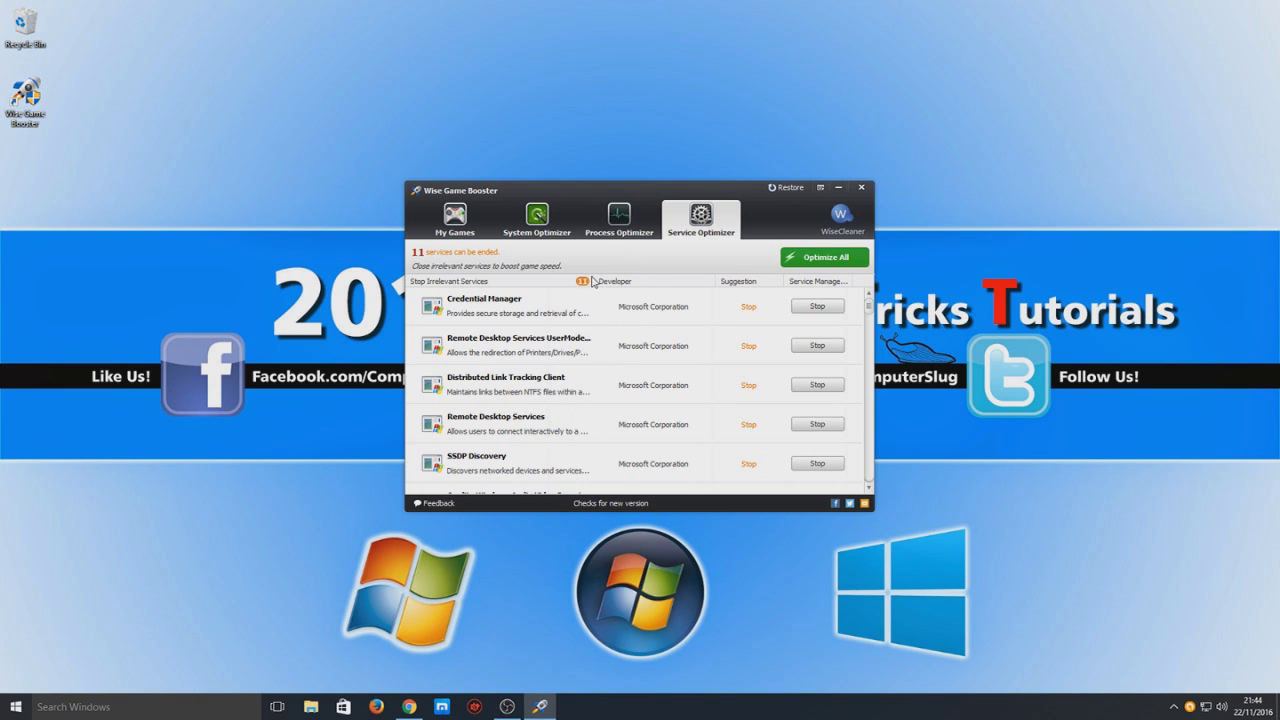
click(632, 284)
click(597, 282)
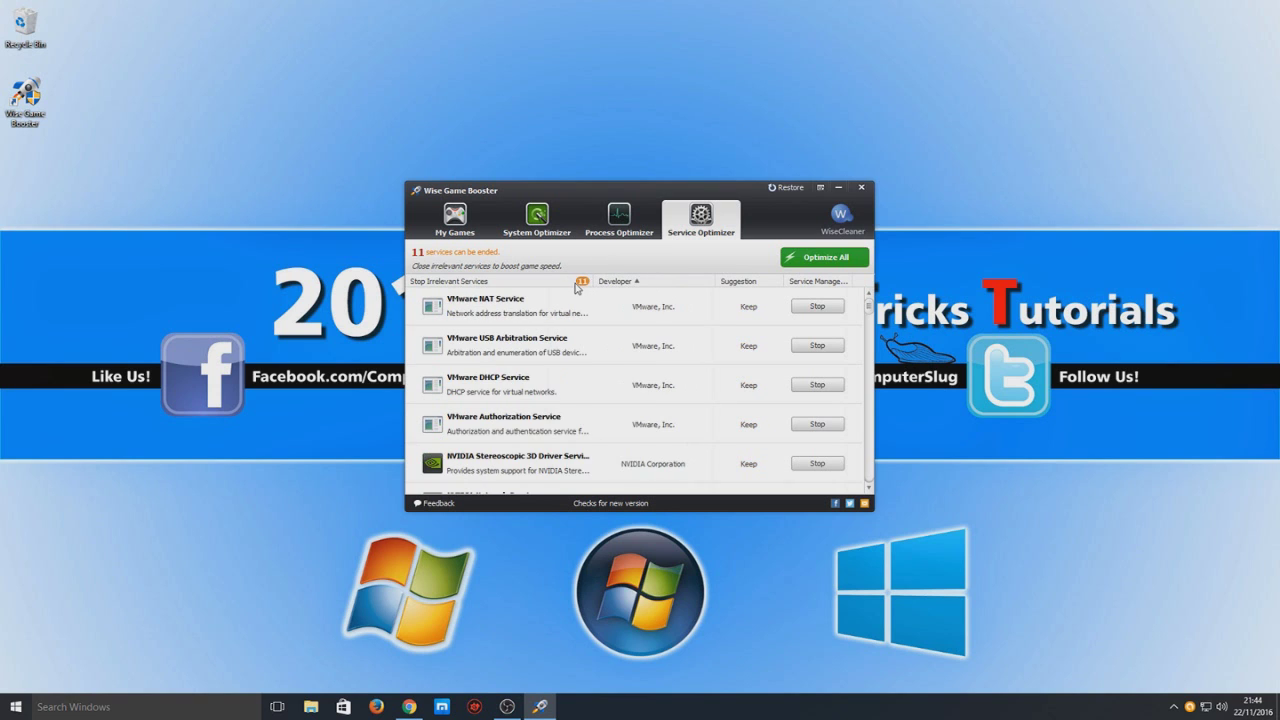
click(552, 284)
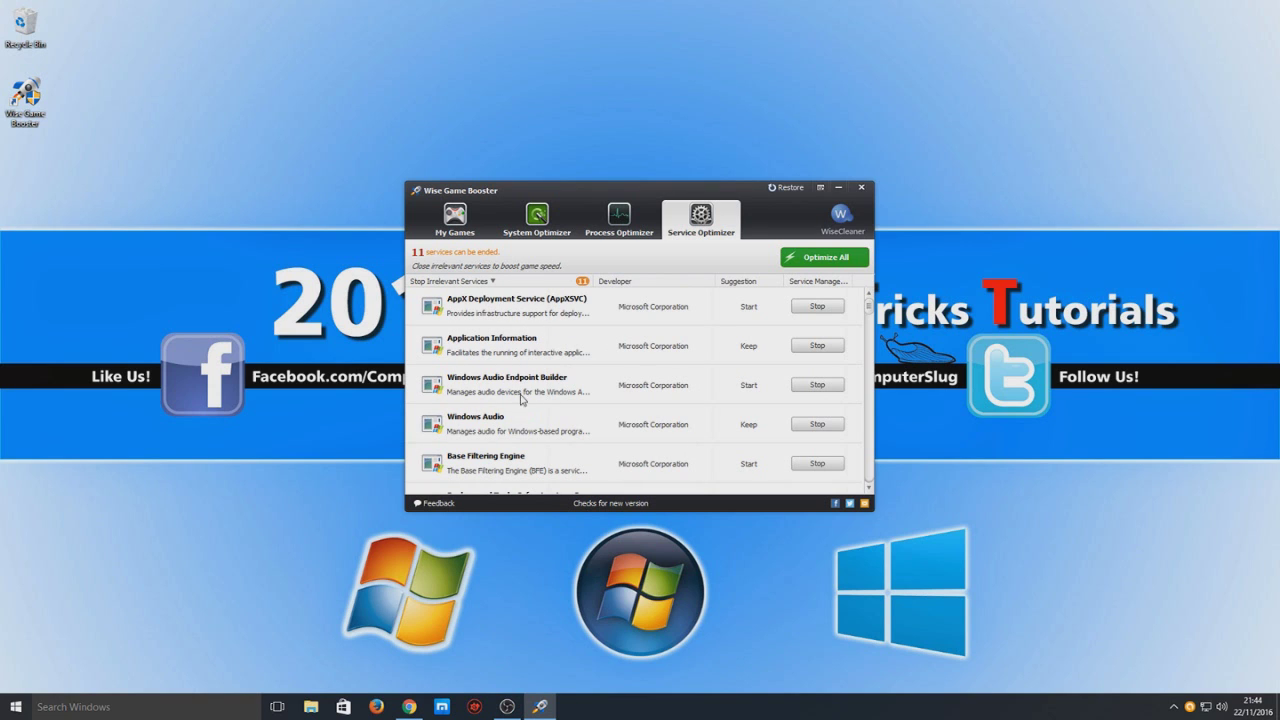
click(538, 284)
click(538, 284)
click(538, 284)
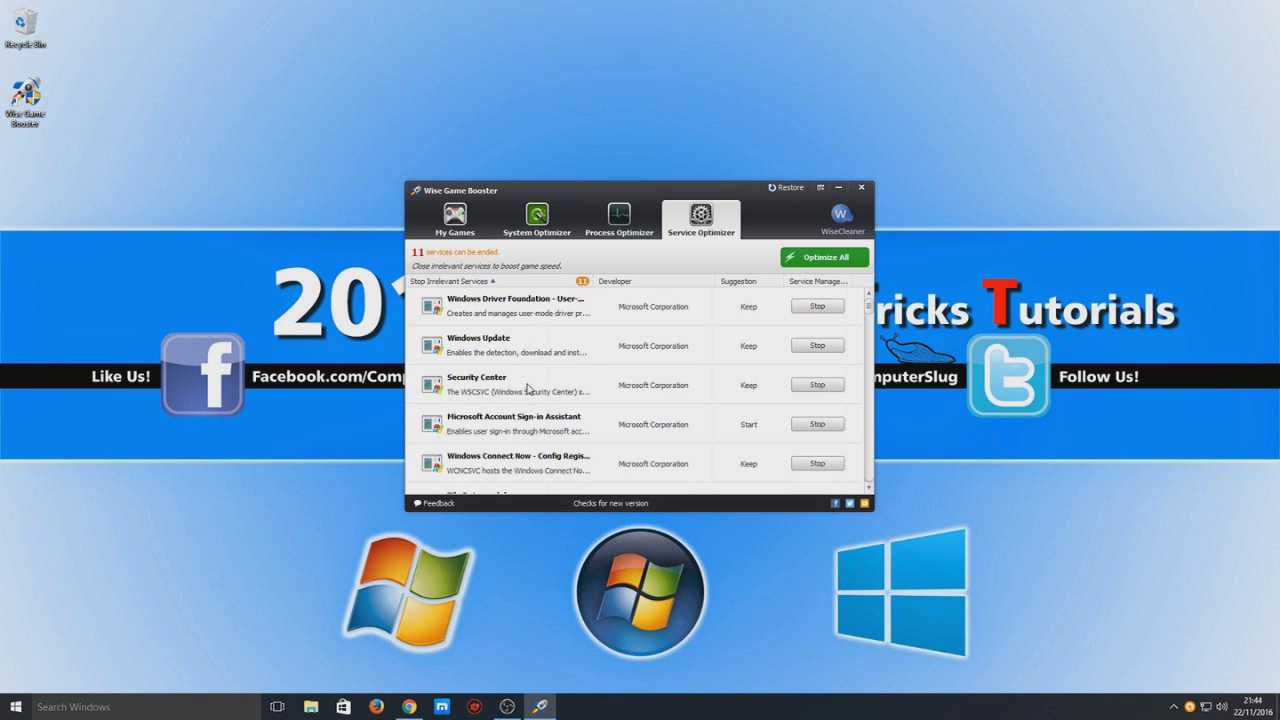
scroll(535, 400, down, 3)
scroll(535, 405, up, 3)
View The Sims 4's Game Information and cancel without changes
click(455, 222)
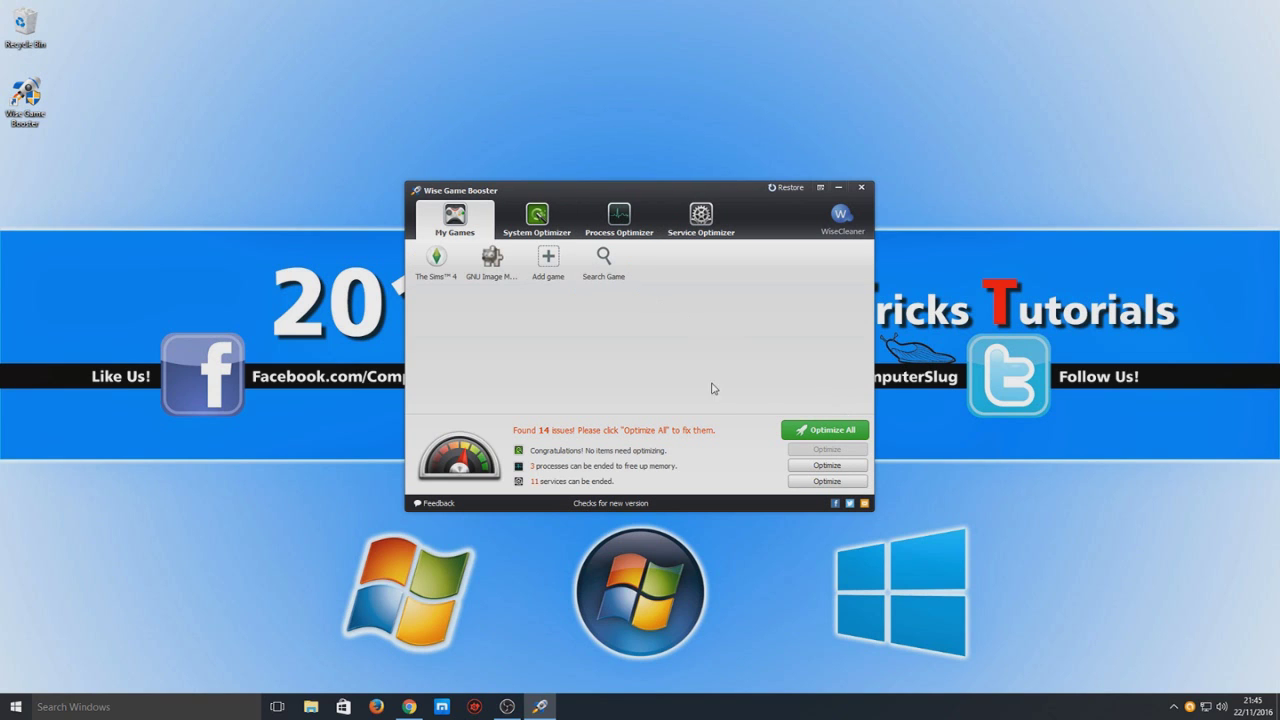
right_click(455, 270)
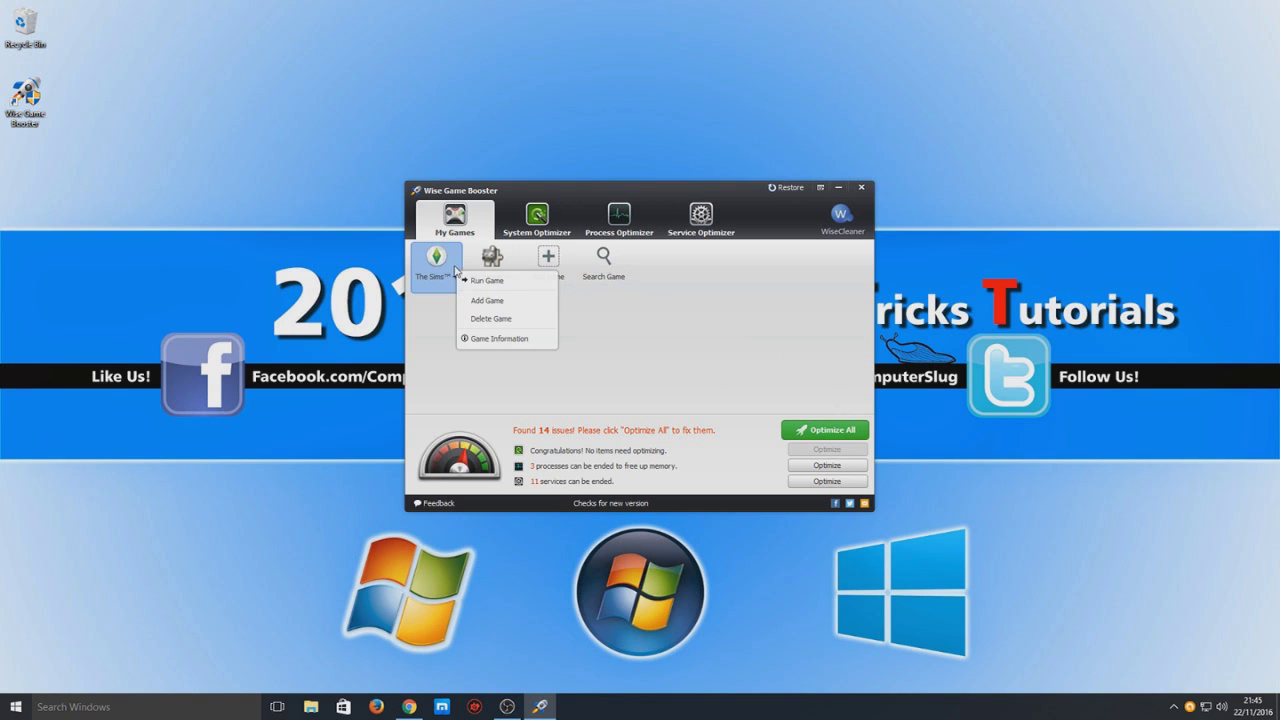
click(485, 339)
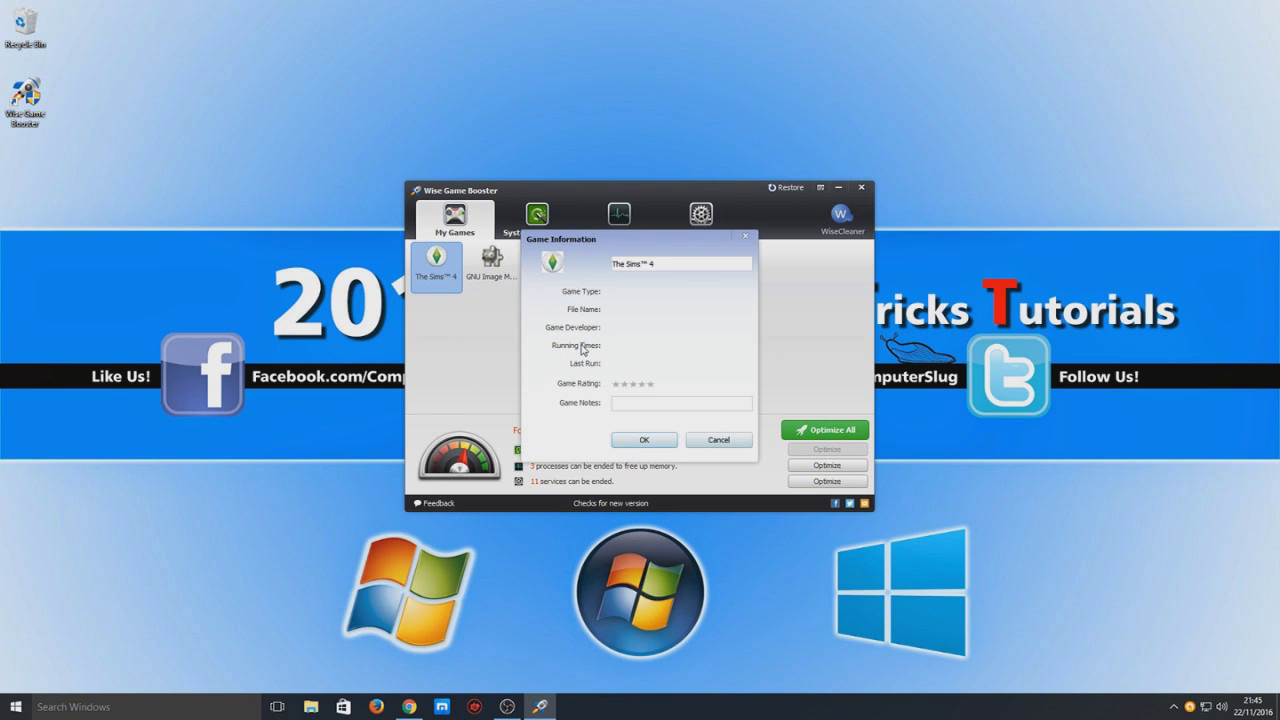
click(701, 447)
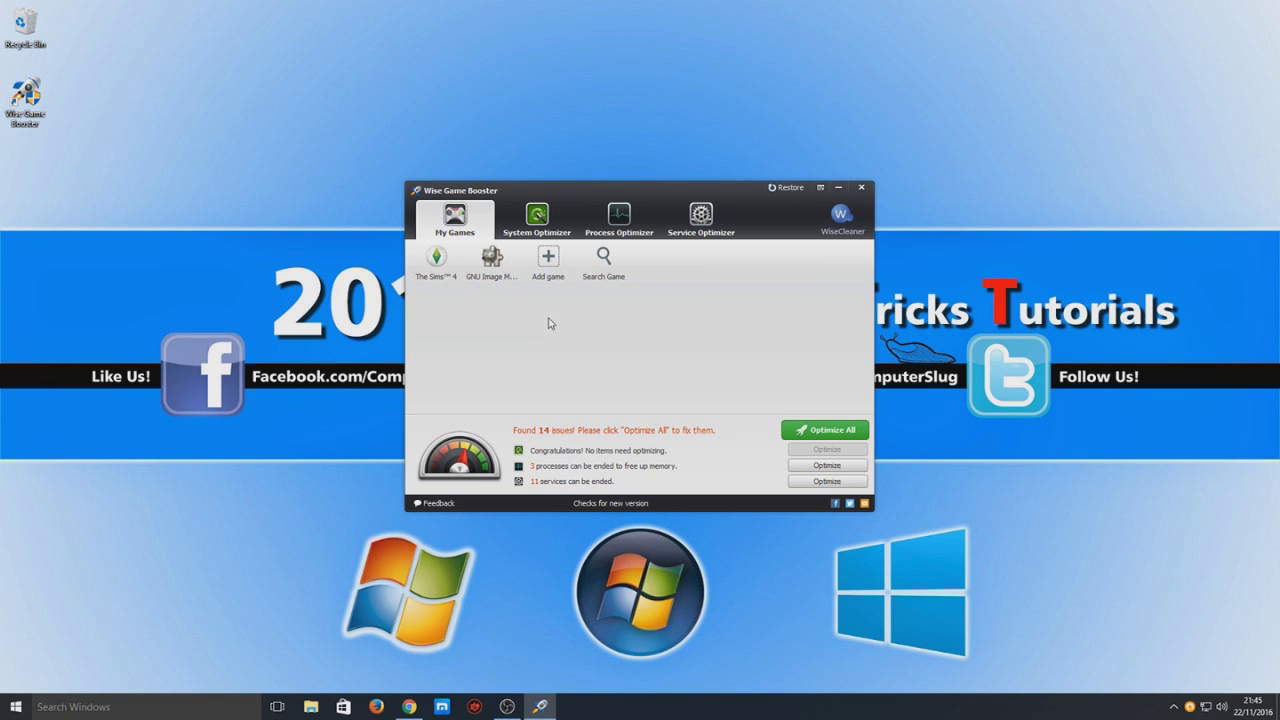
Glance at the Service and System Optimizer lists, return to My Games and open the main menu
click(685, 222)
click(519, 228)
click(455, 222)
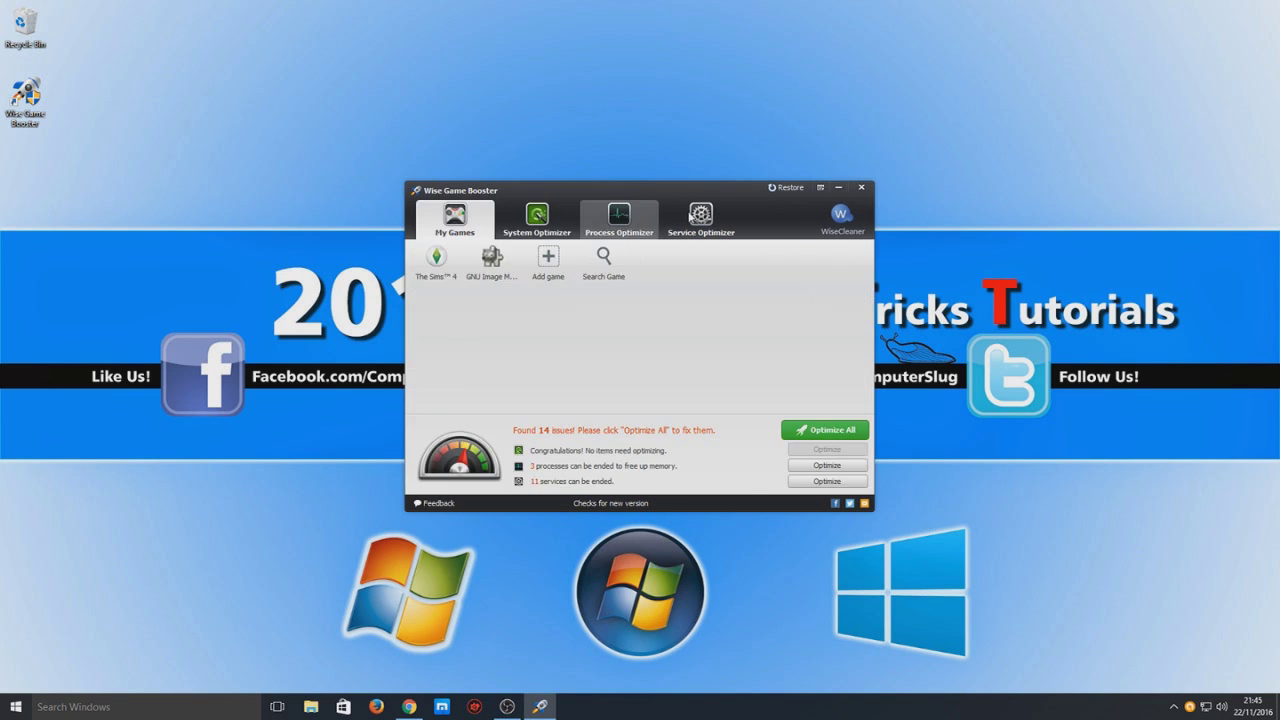
click(820, 187)
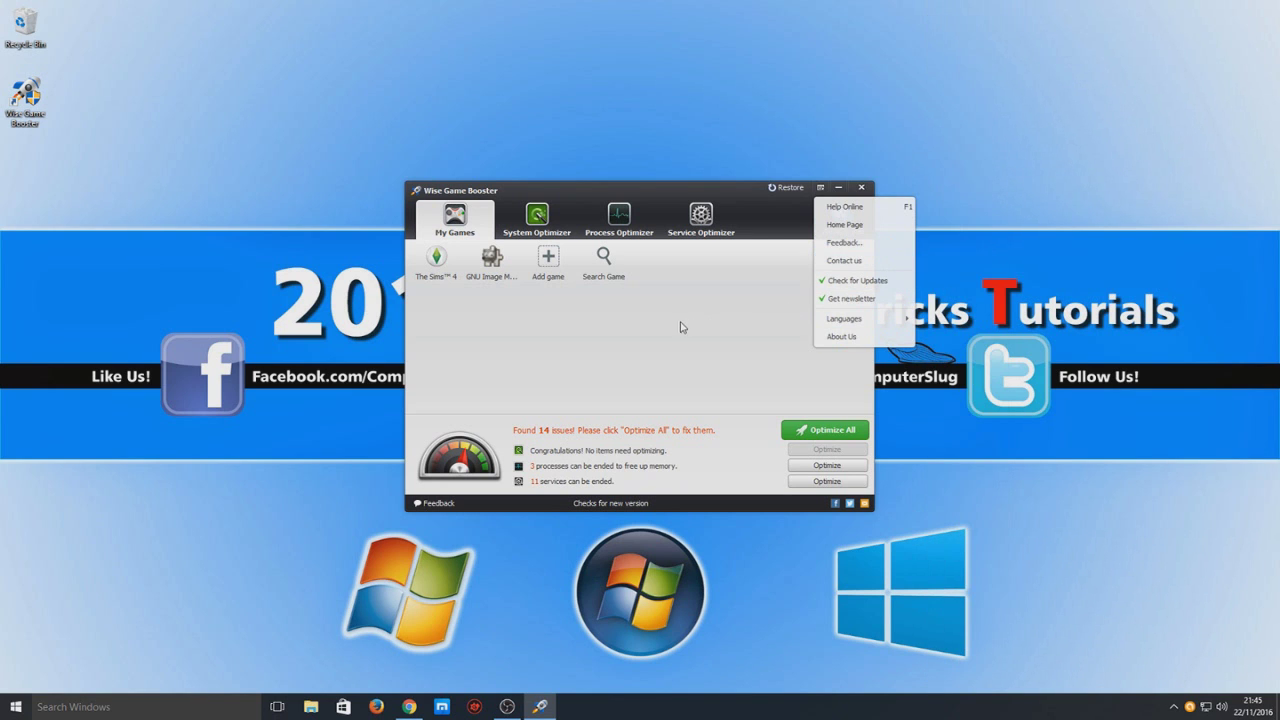
Reopen the main menu, view the Languages submenu, then dismiss the menus
click(820, 187)
click(820, 187)
mouse_move(840, 322)
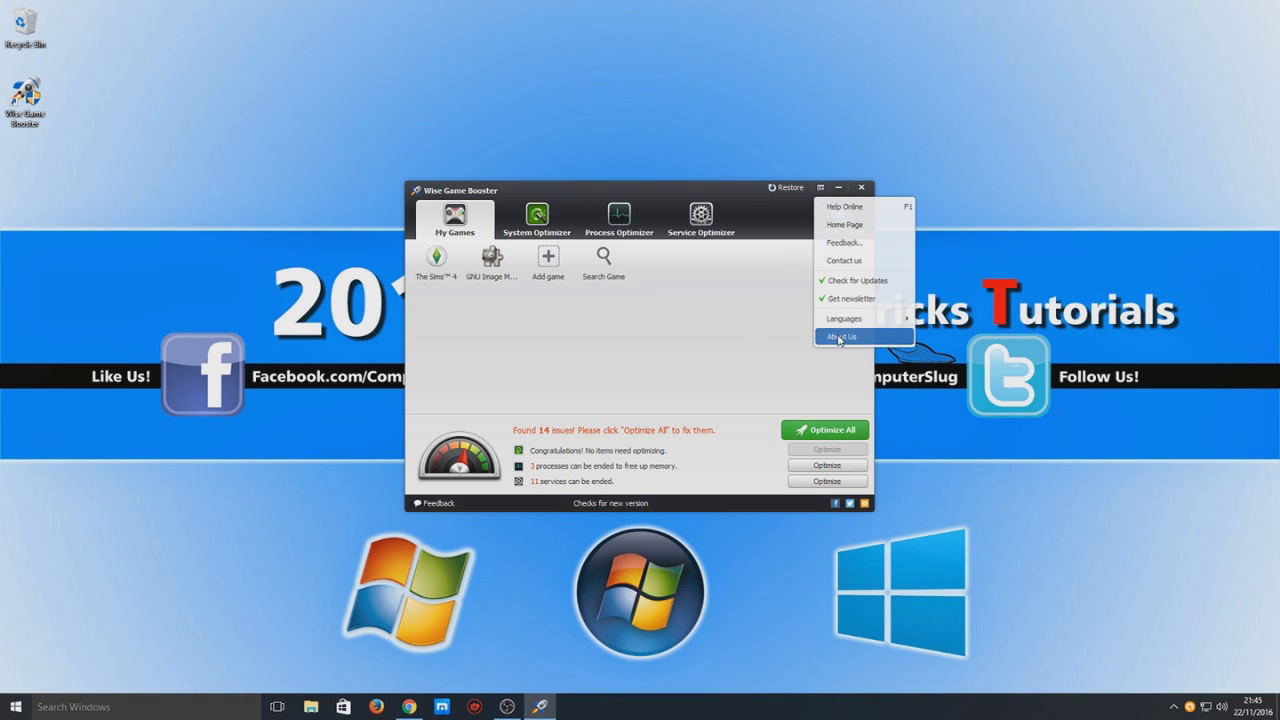
click(760, 336)
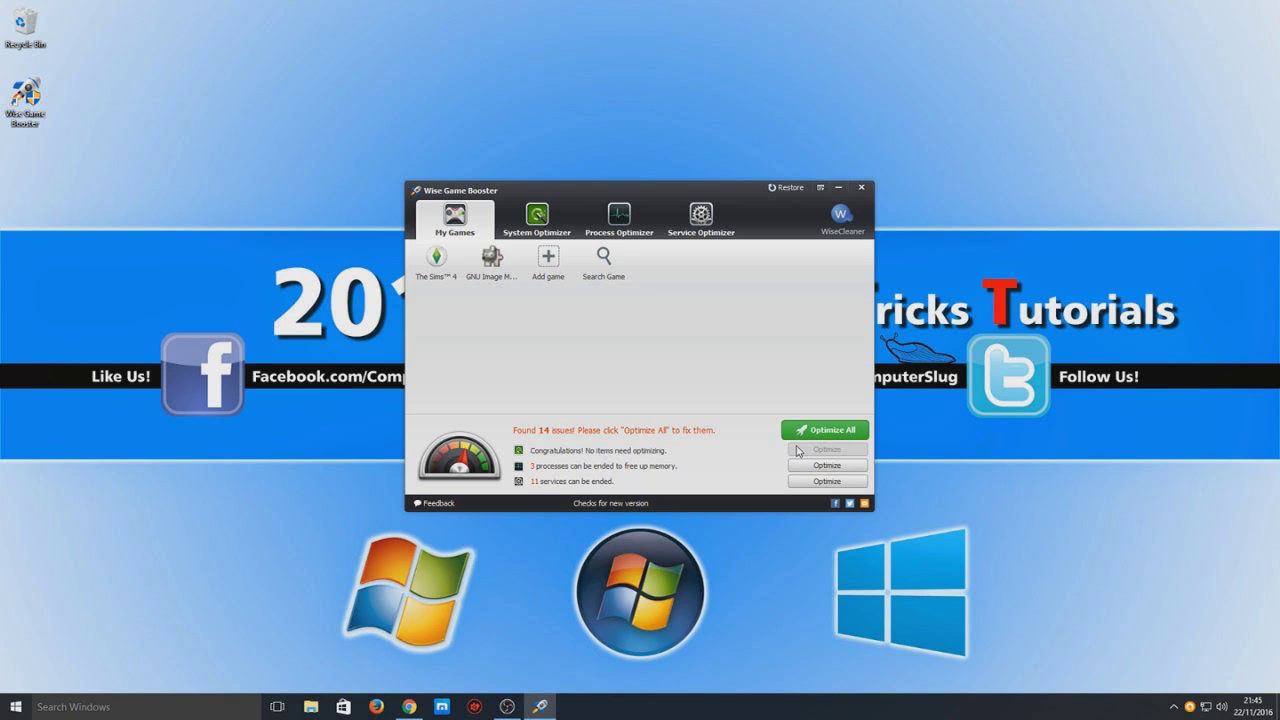
Check the service restore list, which is still empty, and close it
click(786, 188)
drag(659, 249, 672, 252)
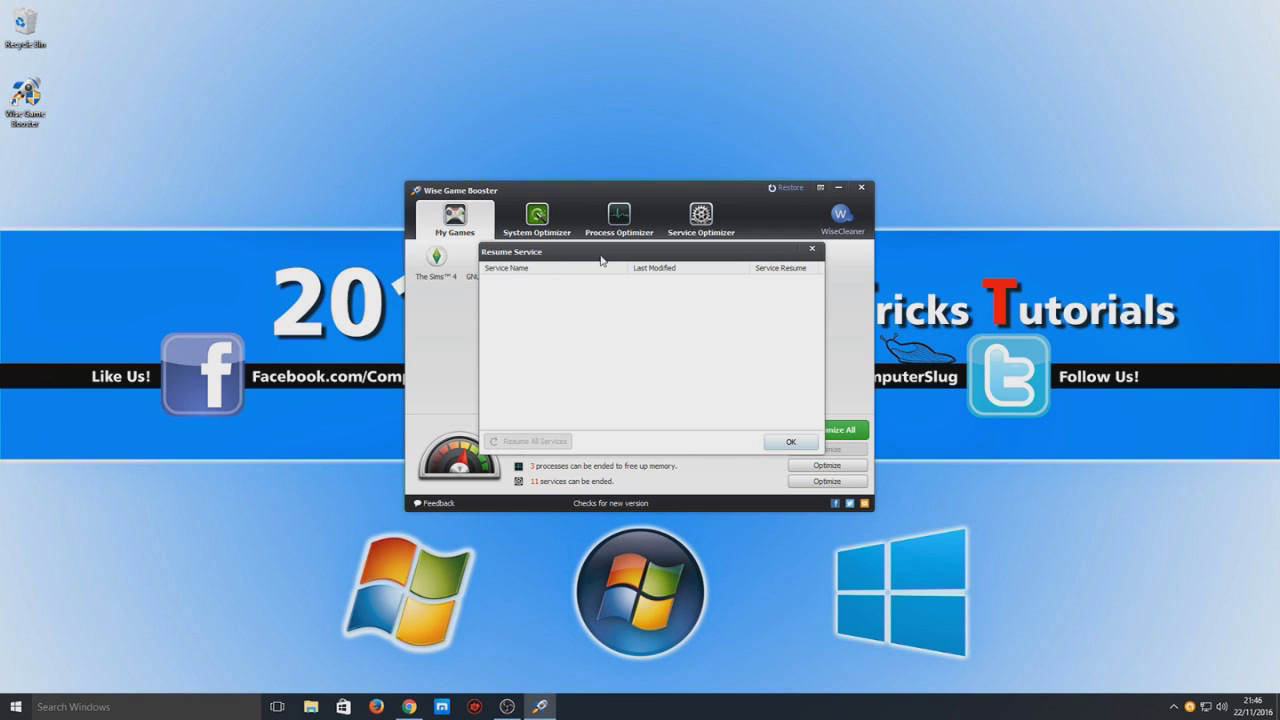
click(804, 447)
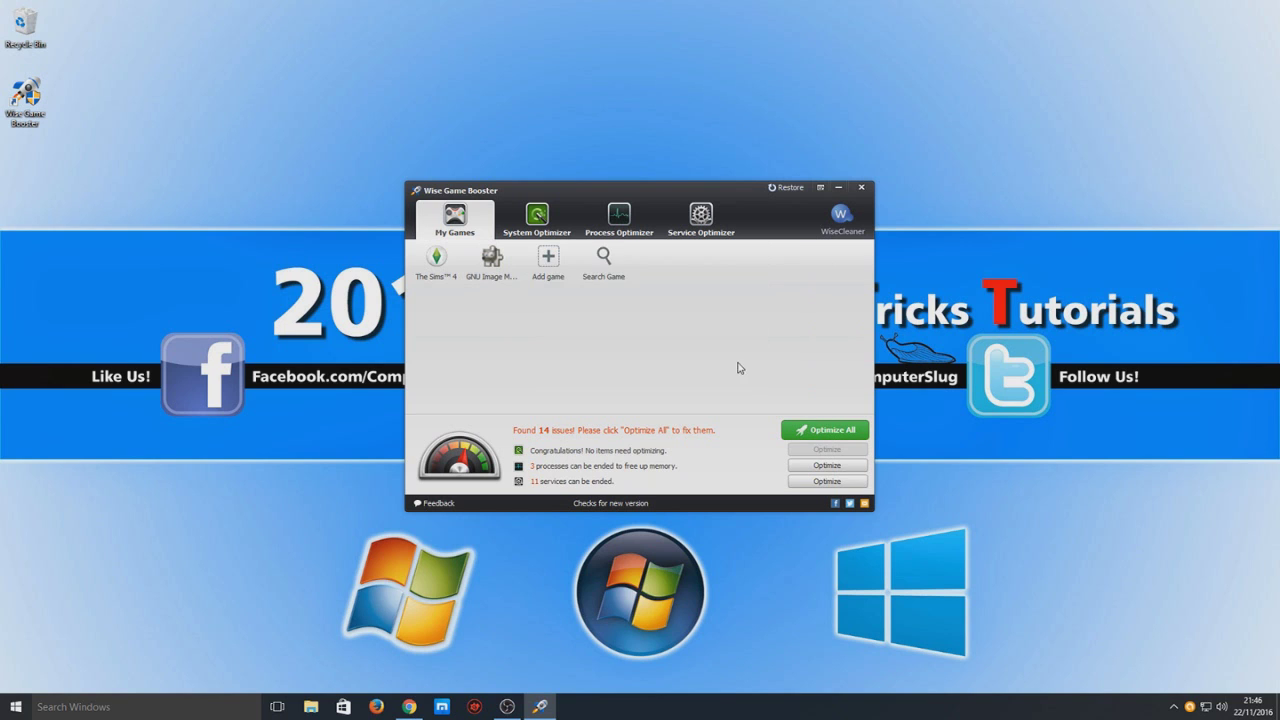
Stop the Windows Update service, then restart it with Resume All Services
click(712, 224)
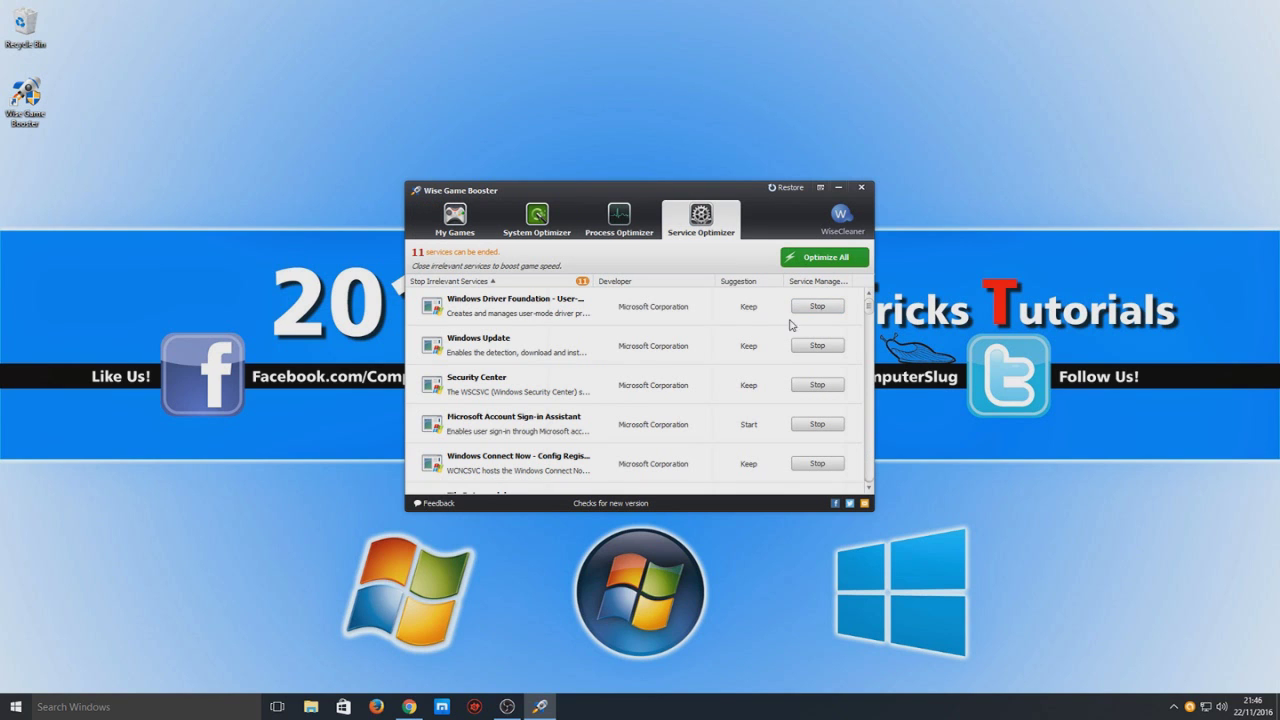
click(818, 347)
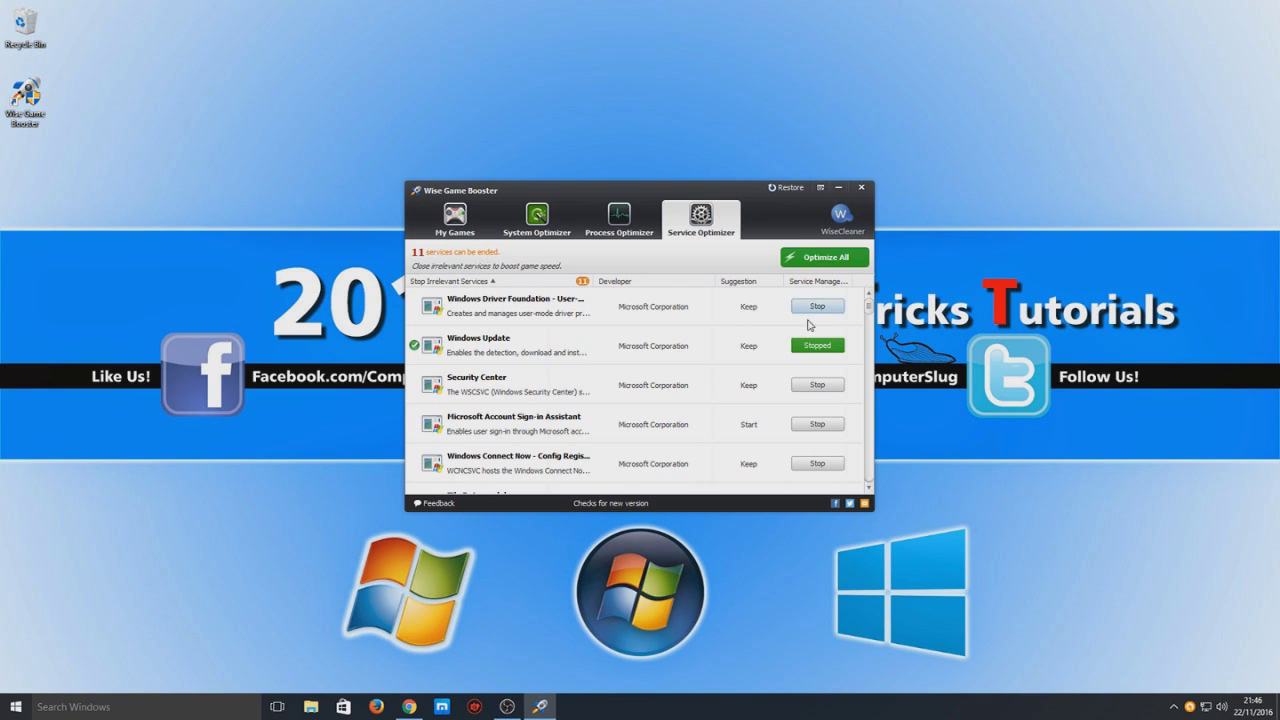
click(783, 189)
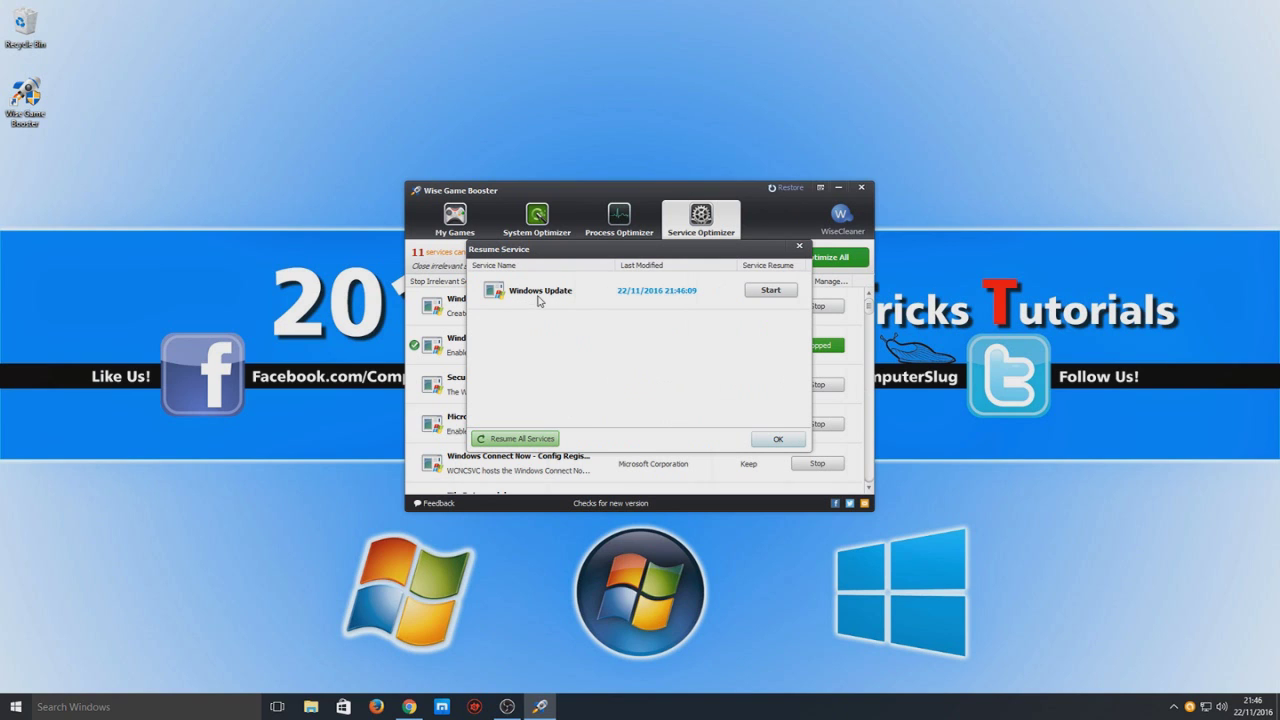
click(525, 442)
click(777, 440)
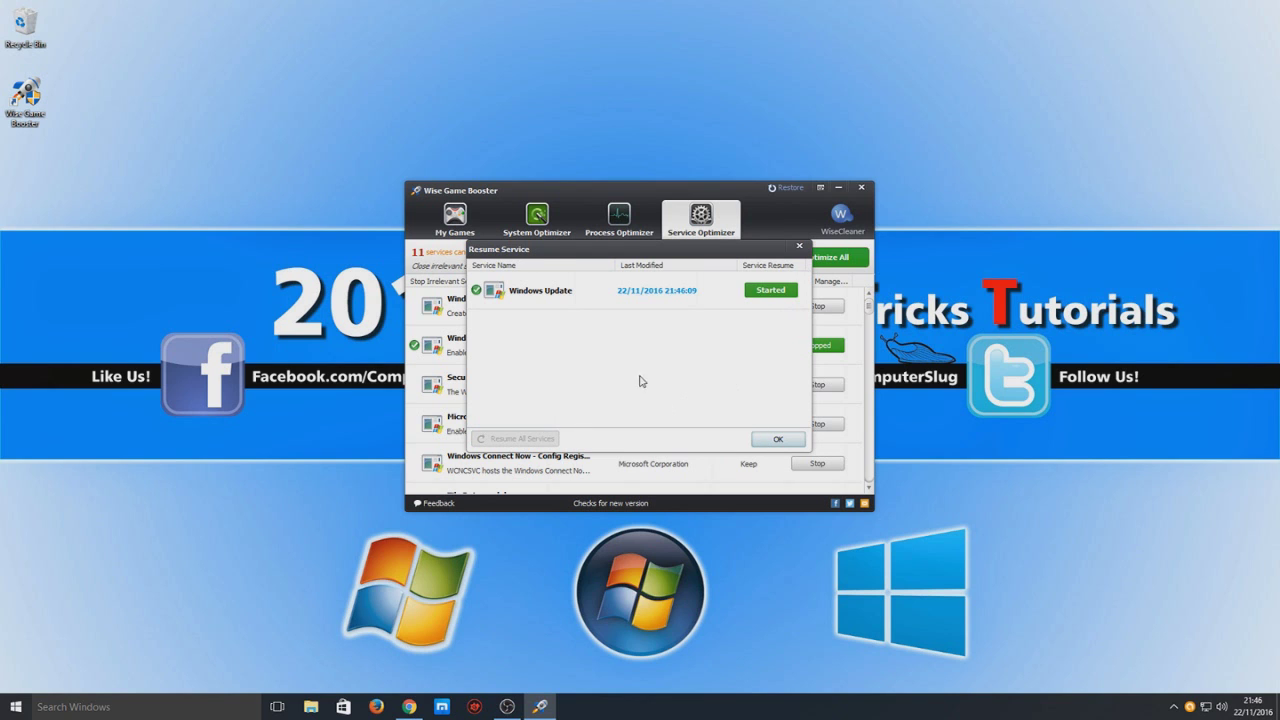
click(537, 224)
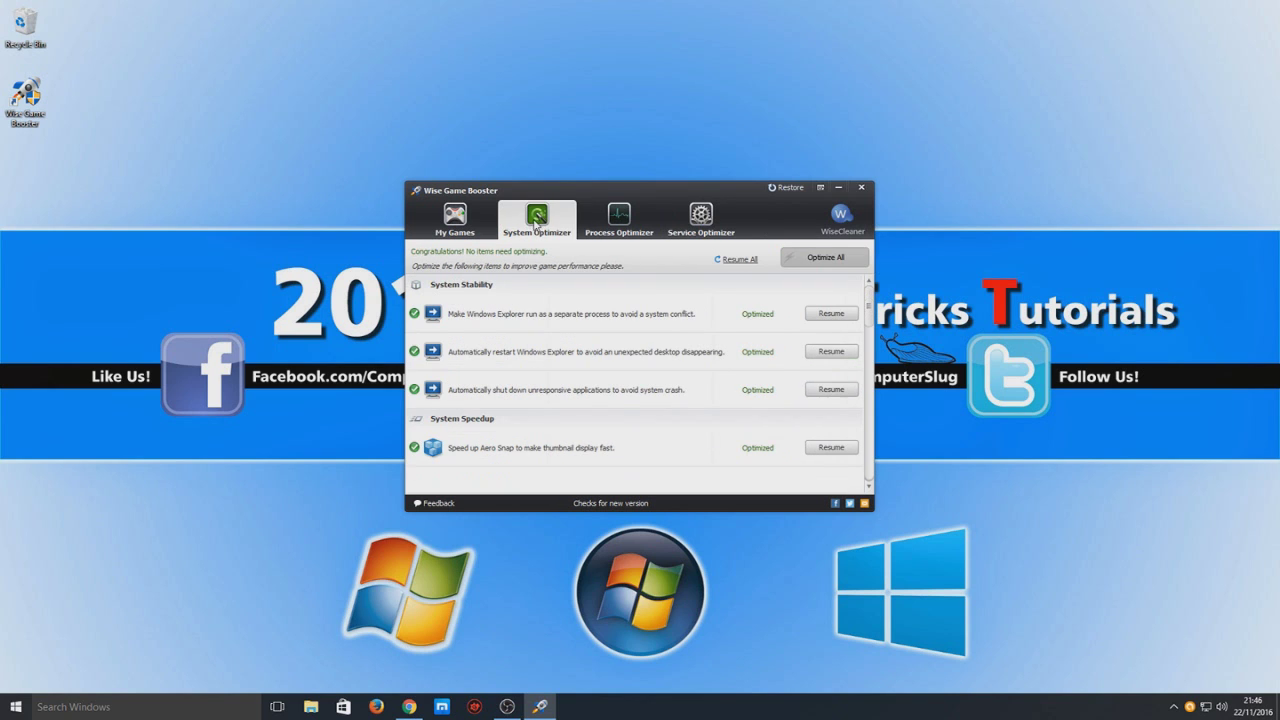
Undo every system optimization in System Optimizer and review the restored list
click(739, 259)
scroll(769, 374, down, 3)
scroll(775, 392, down, 3)
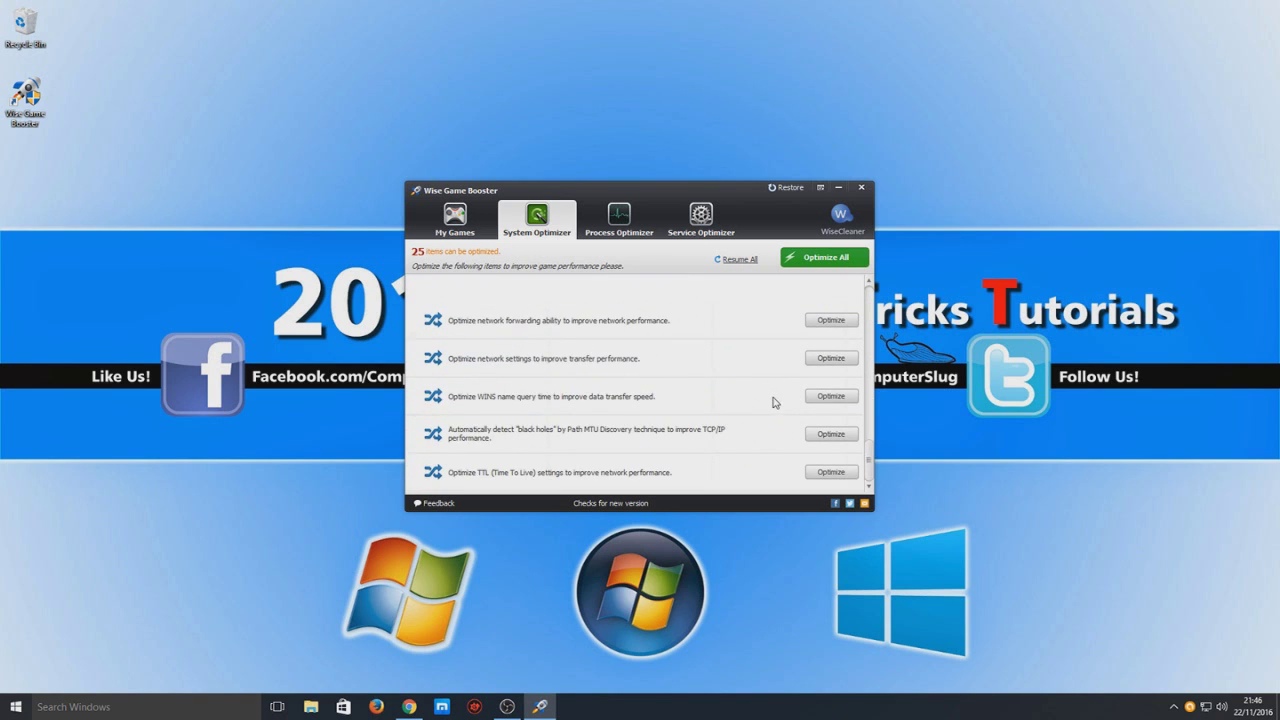
scroll(775, 400, up, 6)
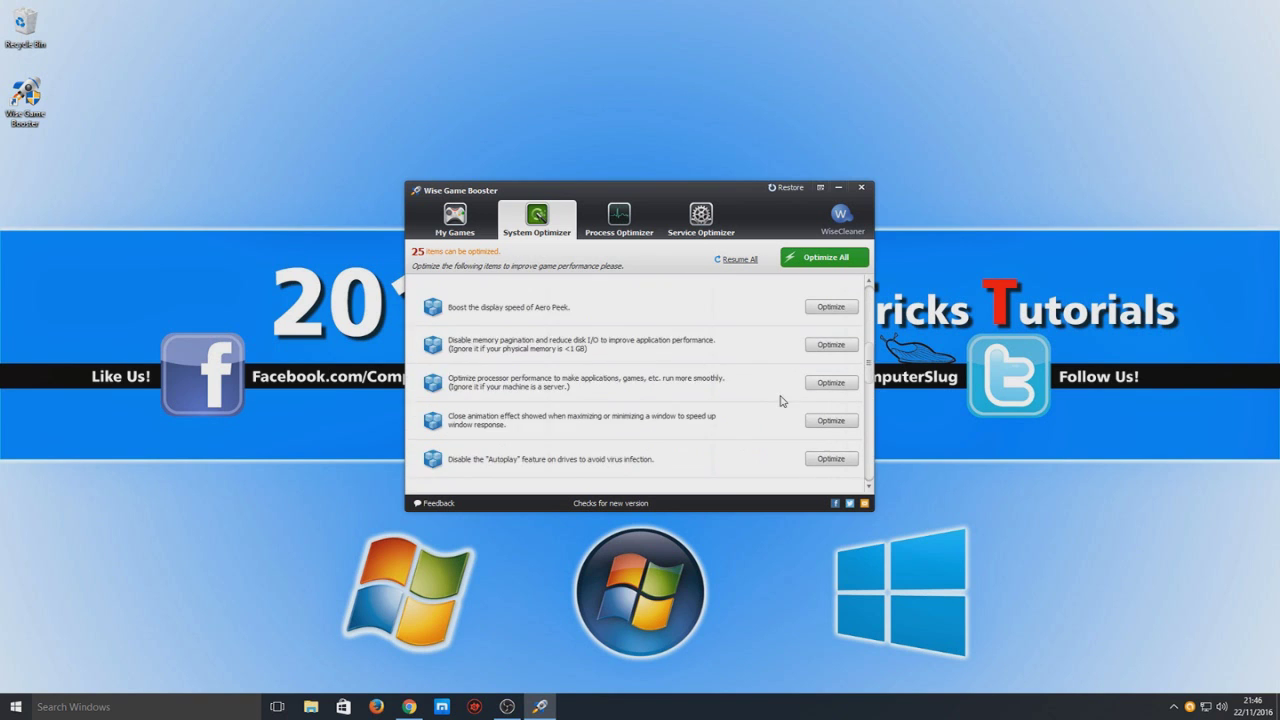
Check the high-memory processes, then return to My Games, which now reports 39 issues
click(620, 225)
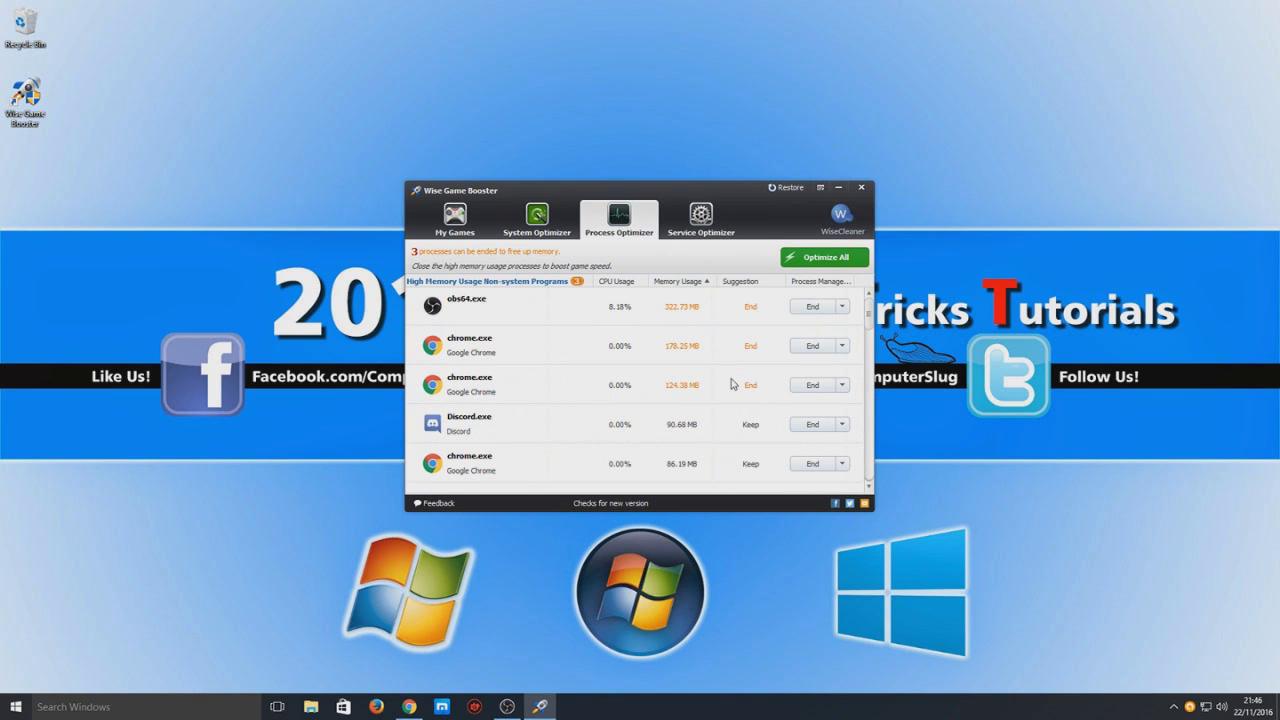
scroll(706, 415, down, 4)
scroll(706, 410, up, 4)
click(455, 220)
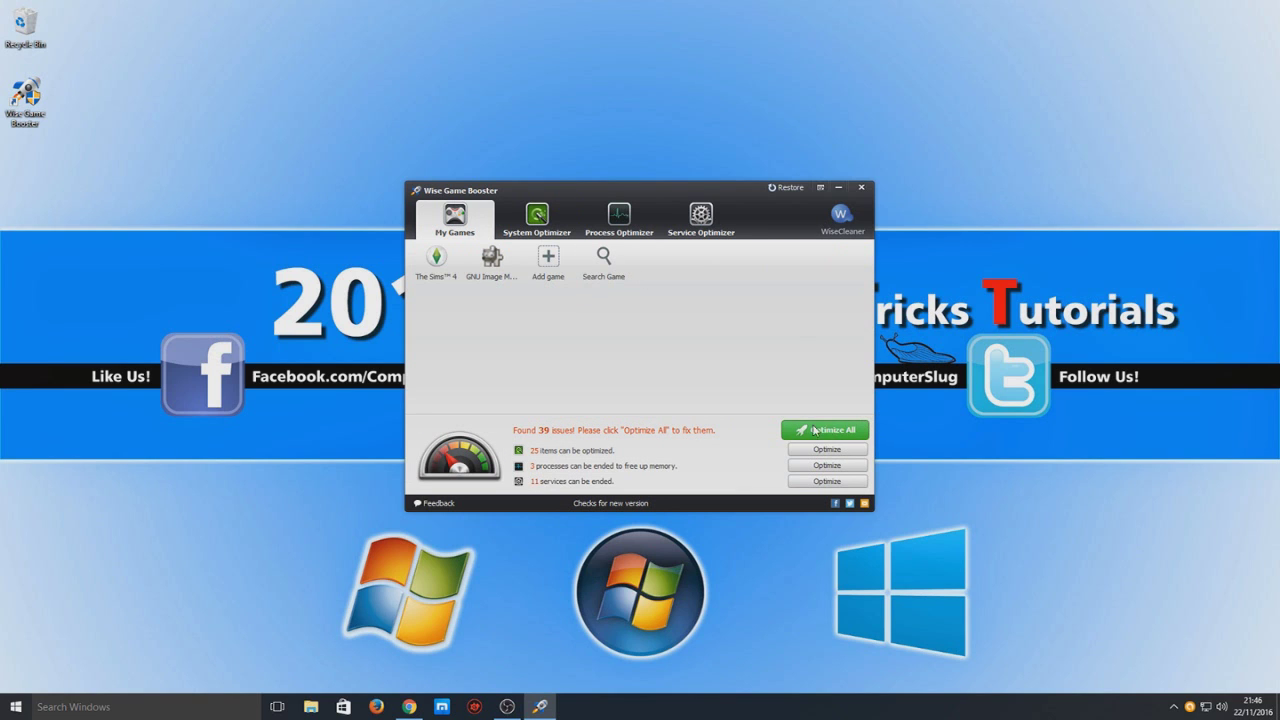